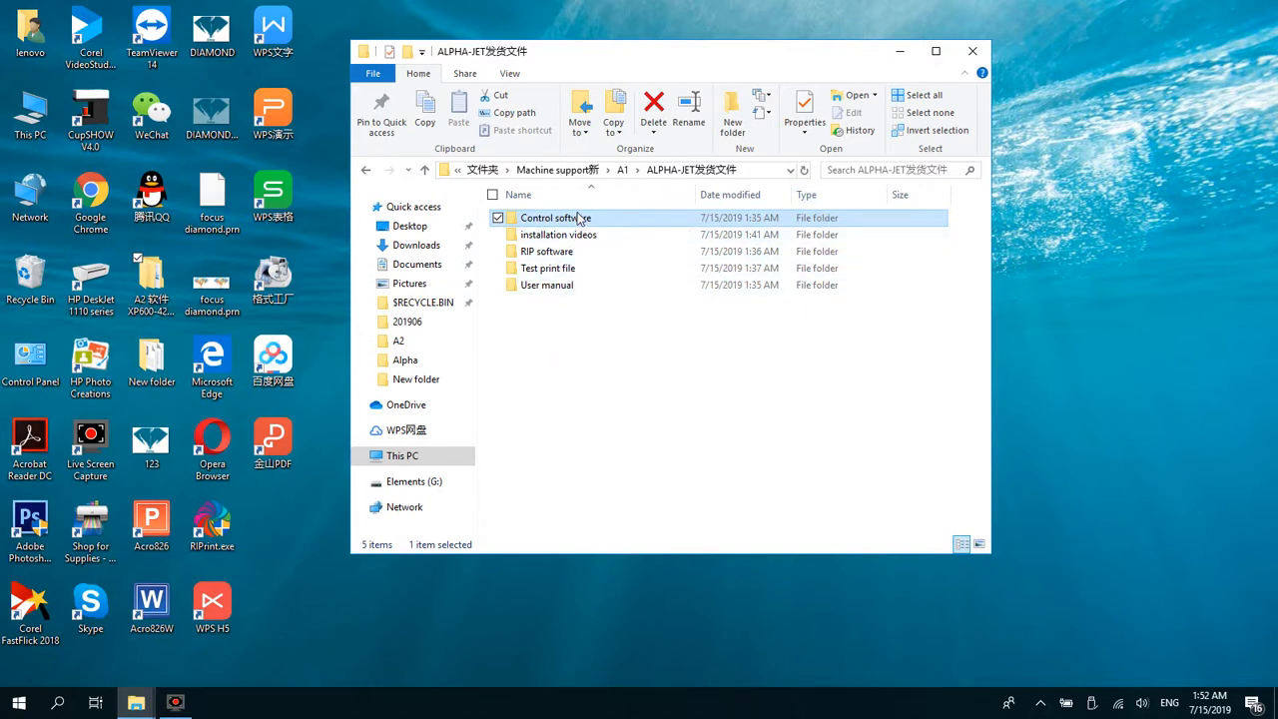
Step: Extract the vc_runtime archive from Control software's "Step1-install this vc runtime" folder into a vc_runtime folder beside it and close the archive
double_click(579, 220)
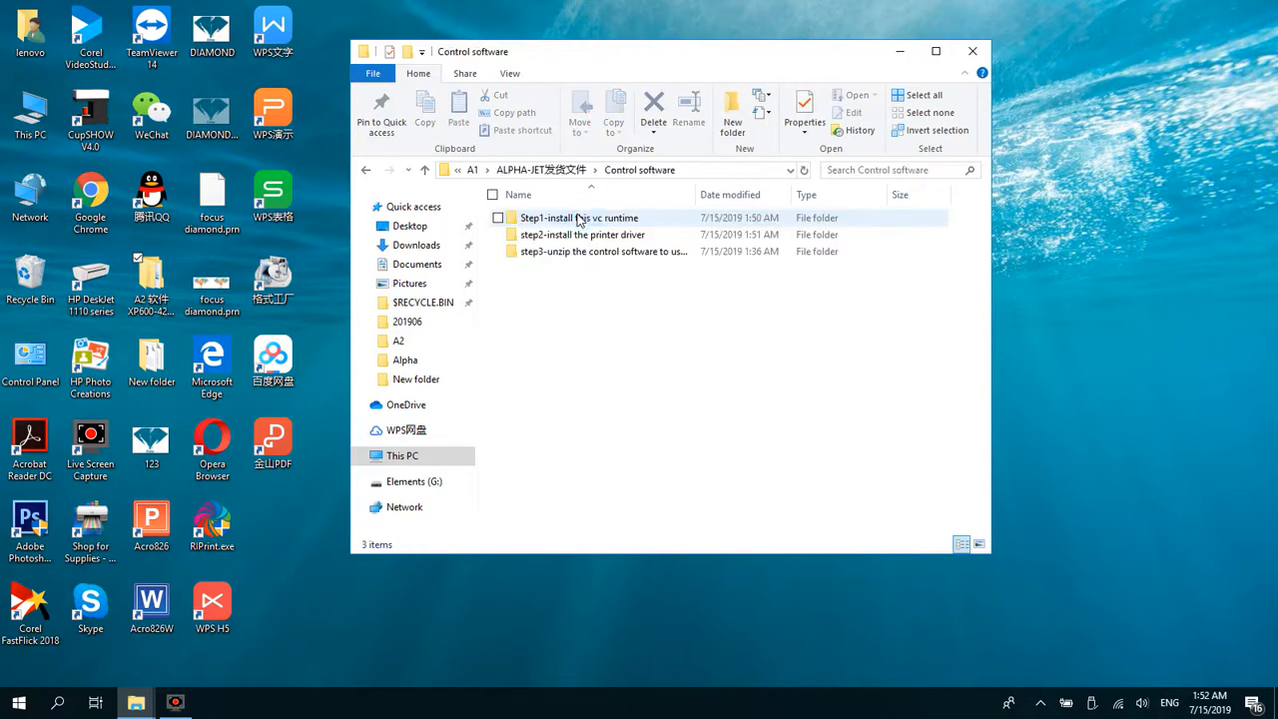
mouse_move(579, 219)
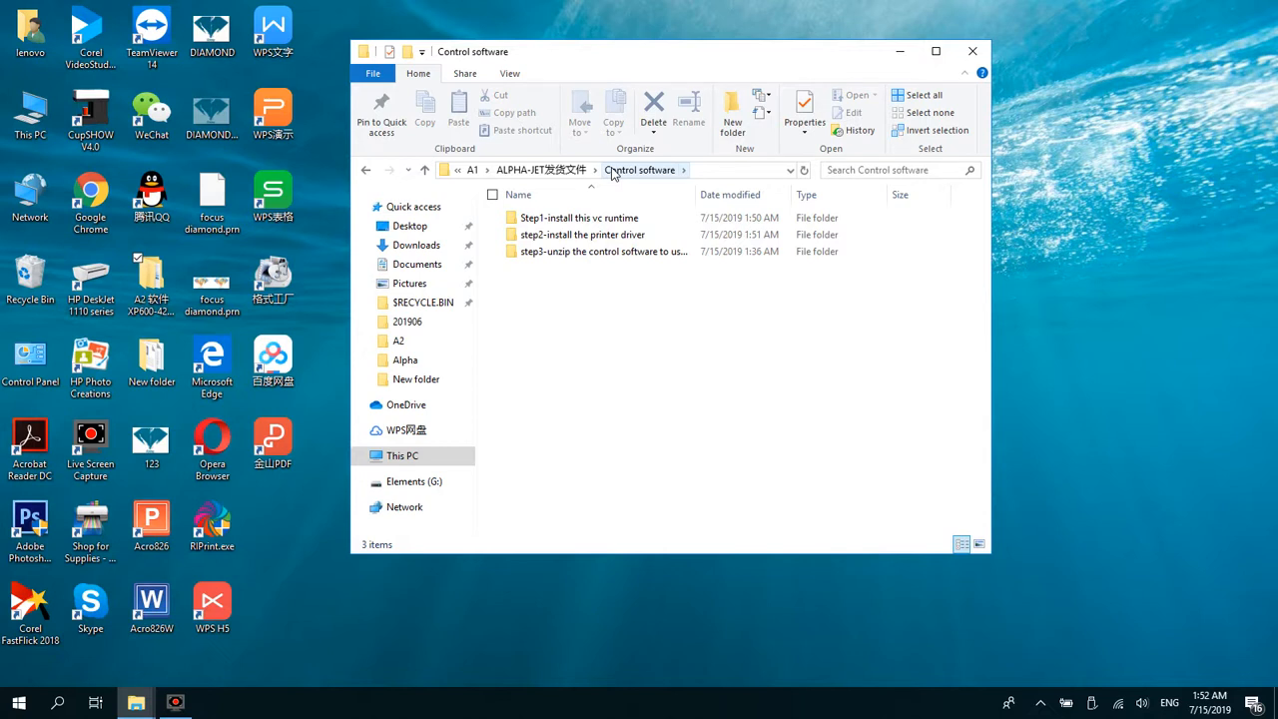
double_click(562, 220)
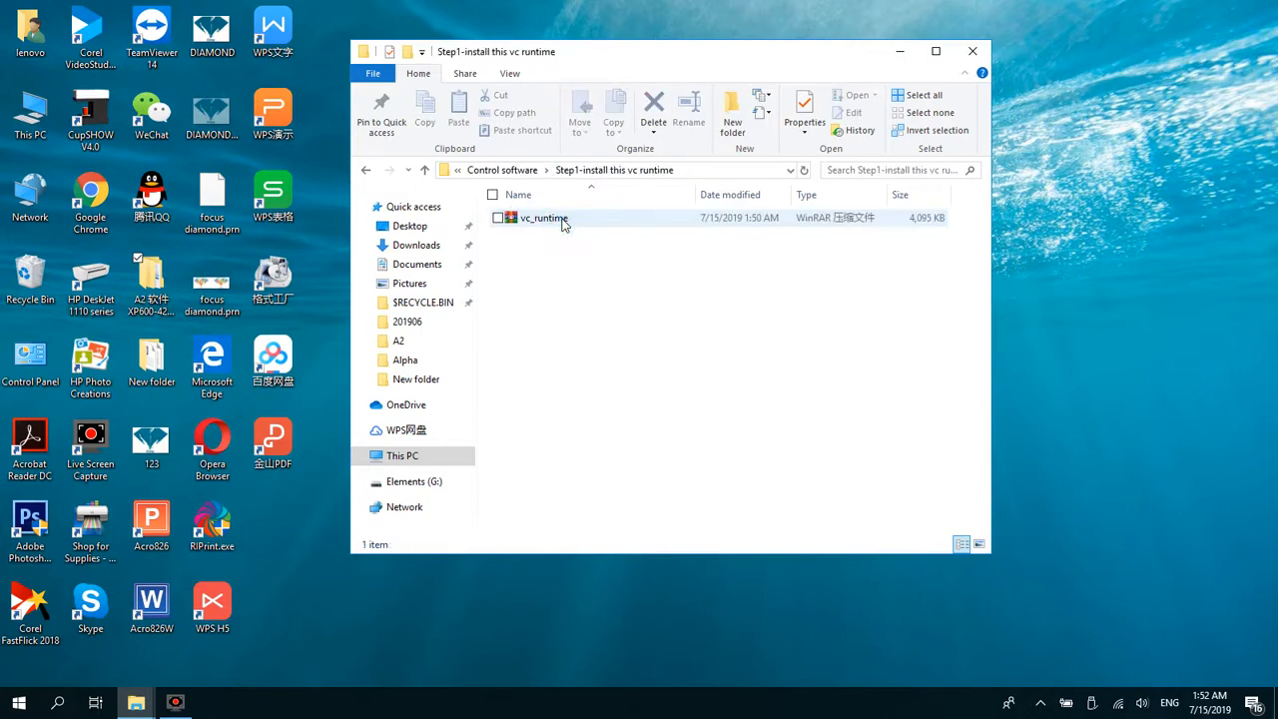
double_click(563, 221)
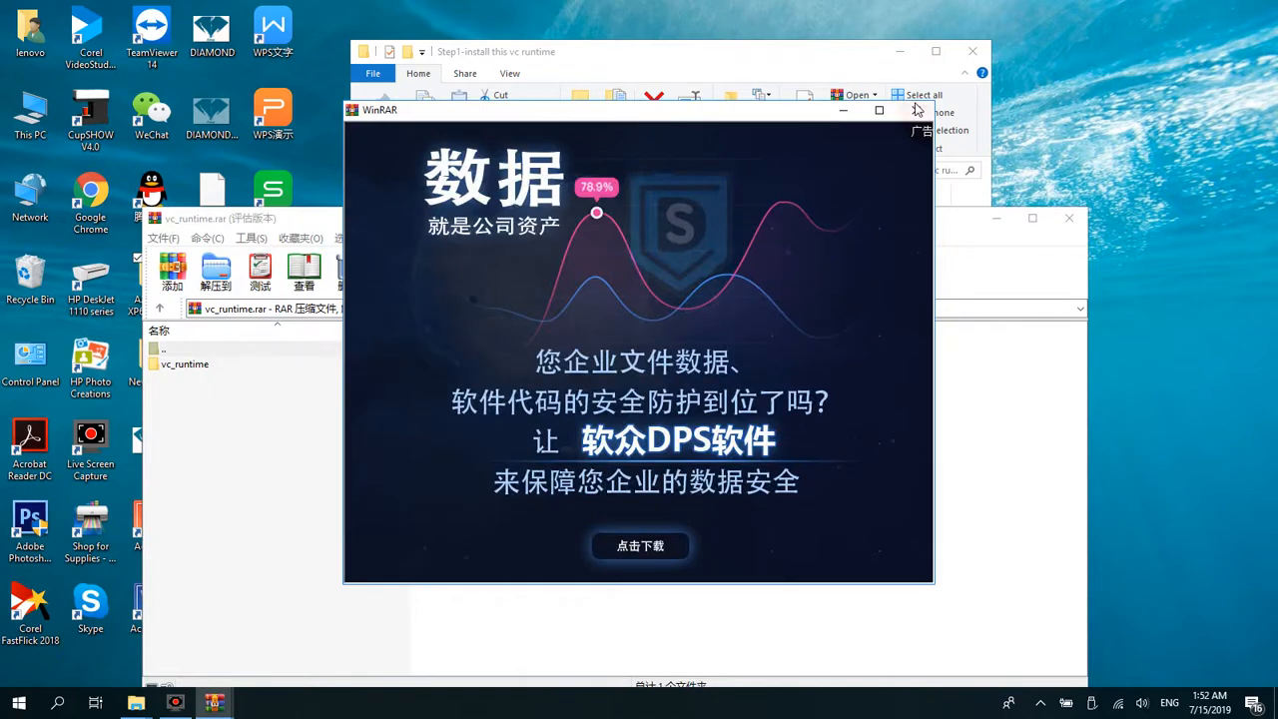
left_click(916, 110)
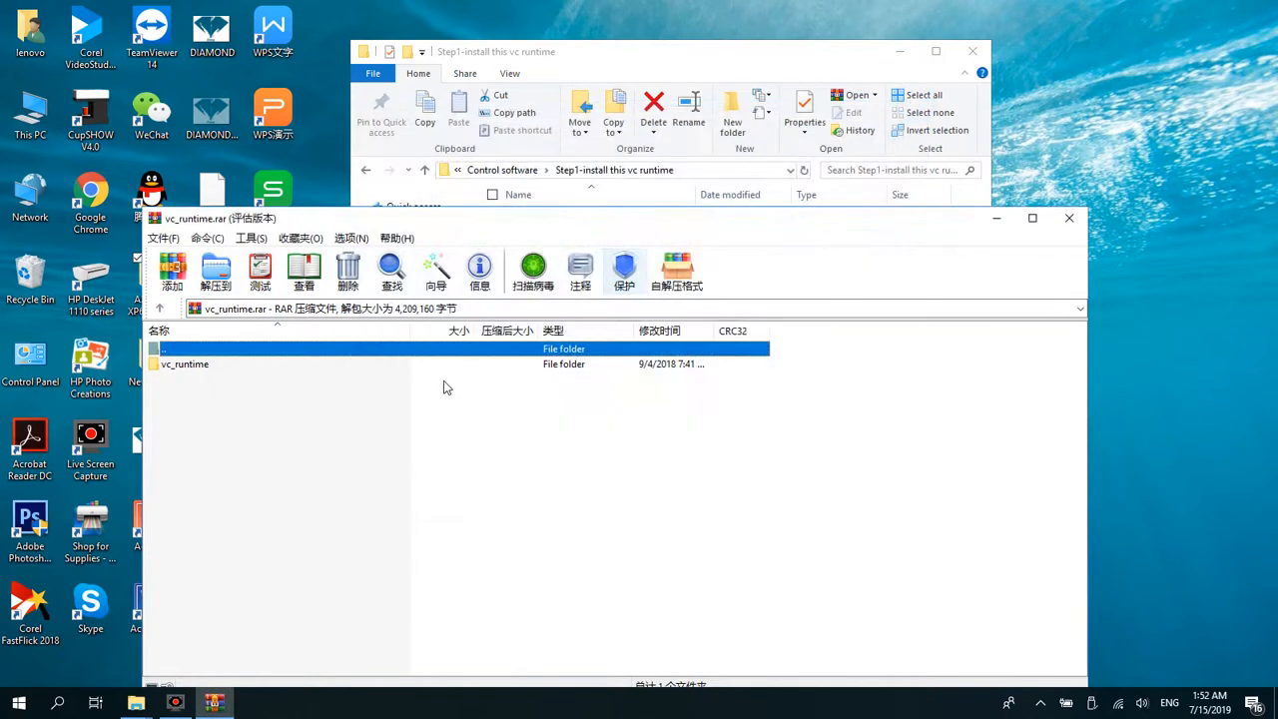
left_click(324, 362)
left_click(232, 276)
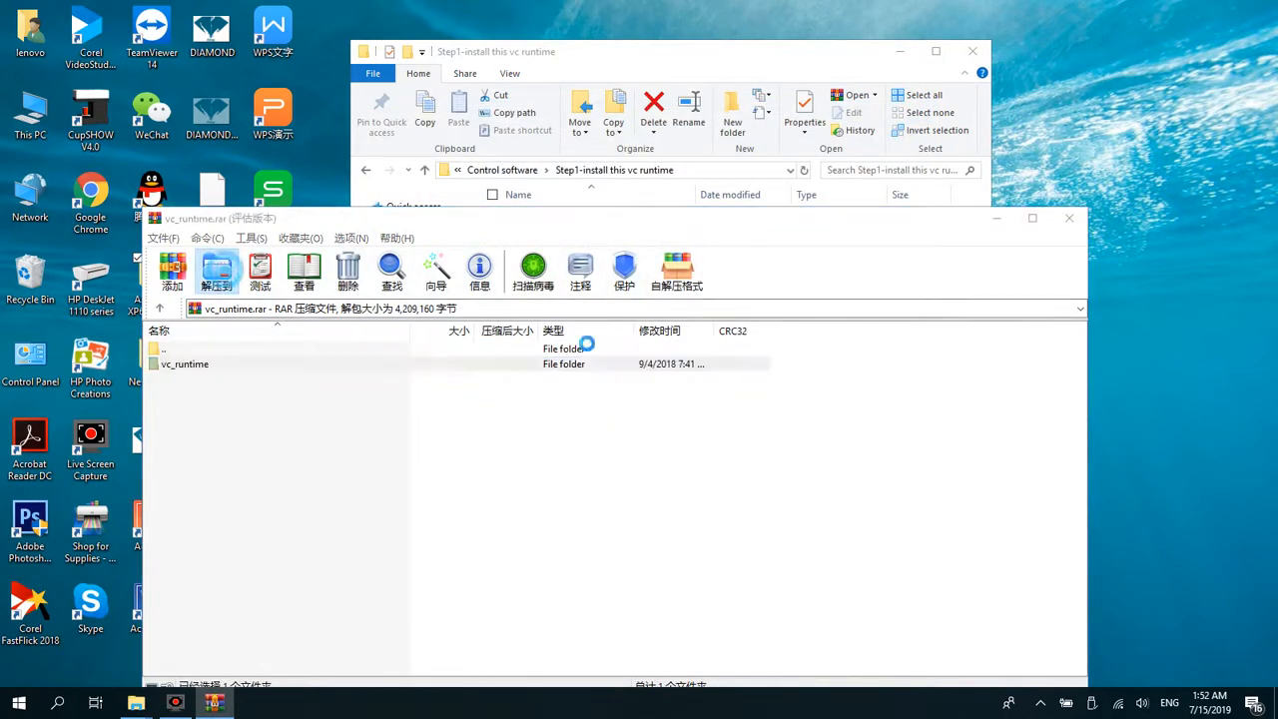
left_click(660, 615)
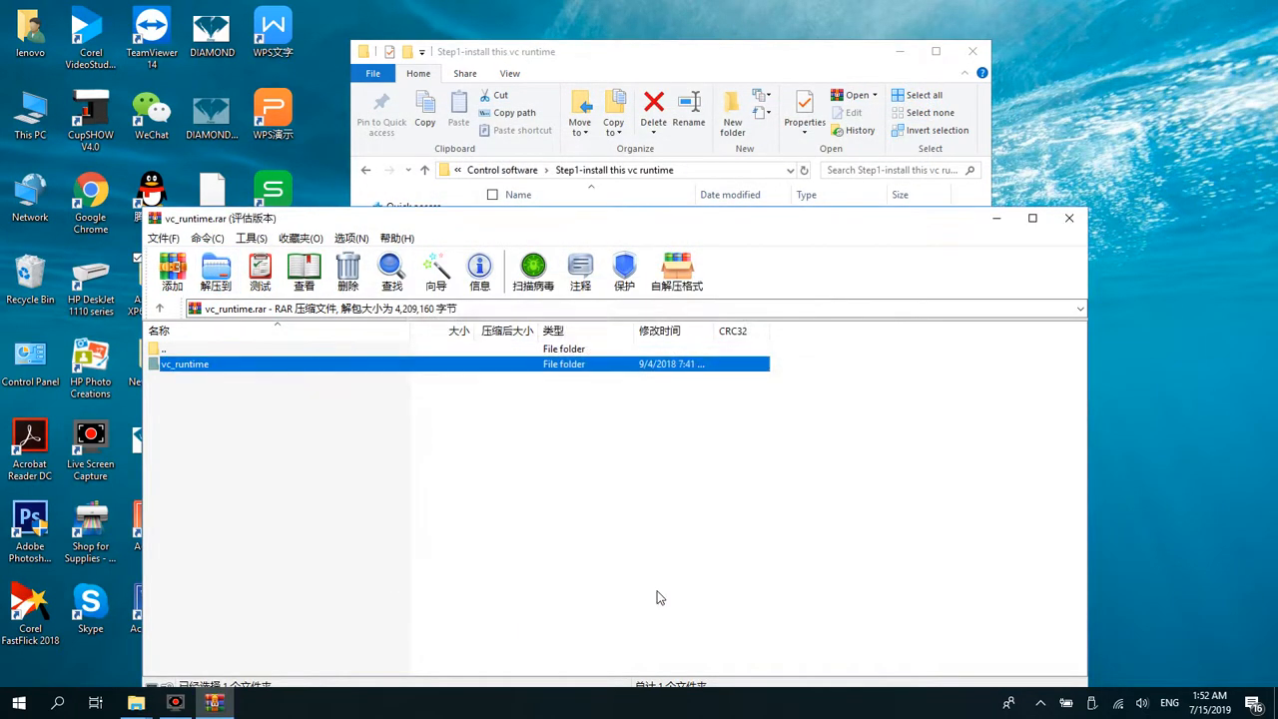
left_click(1068, 217)
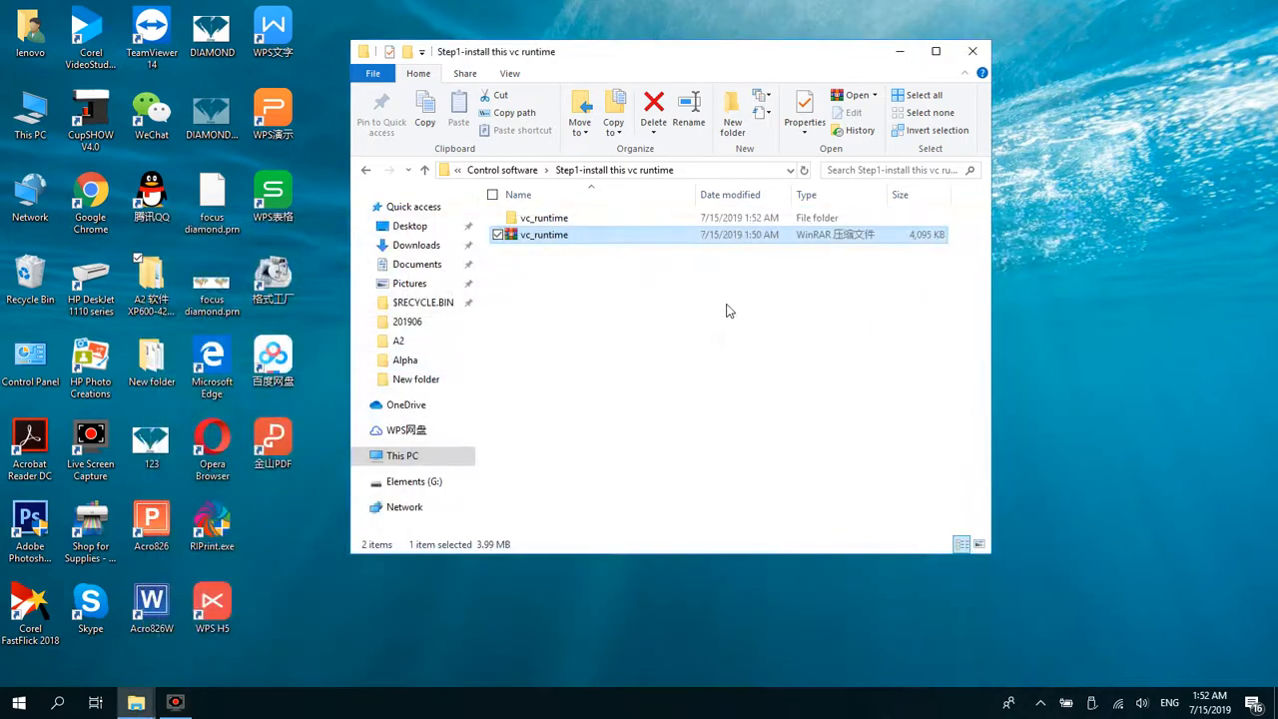
Step: Run VC_x86Runtime from the extracted vc_runtime folder and complete the Microsoft Visual C++ 2008 Redistributable setup with the Repair option
left_click(637, 219)
double_click(637, 220)
double_click(632, 220)
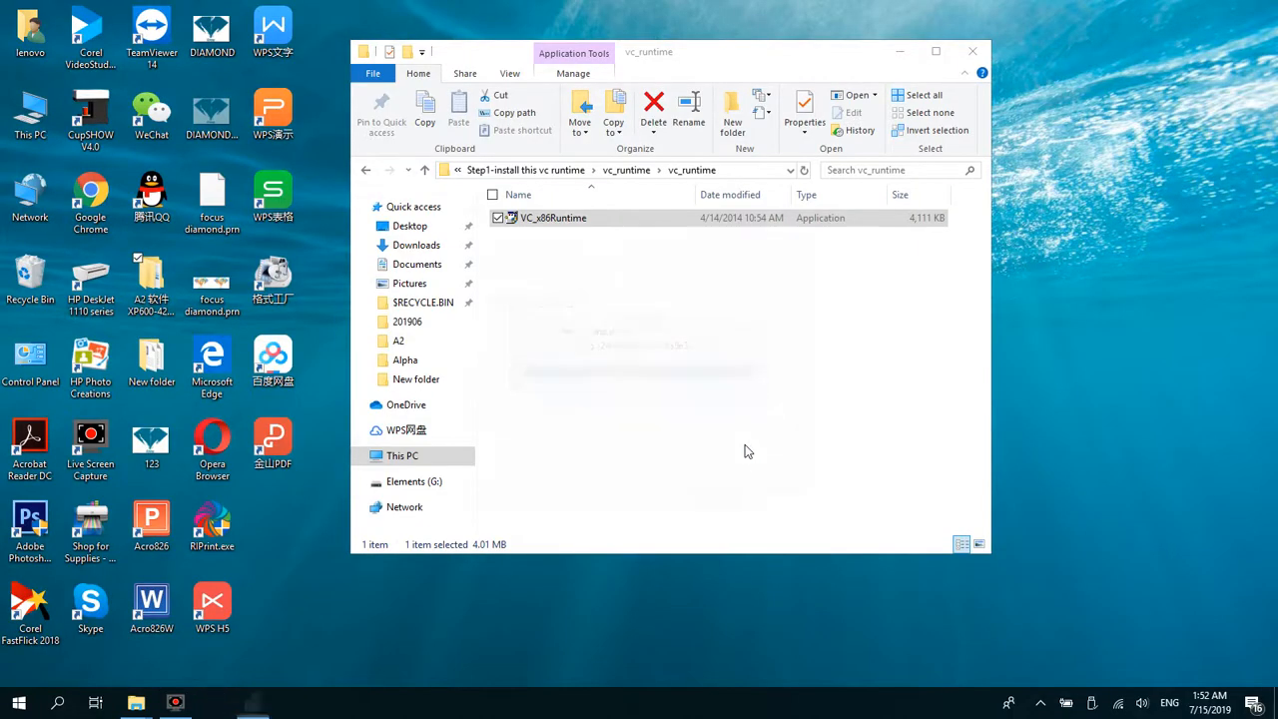
left_click(506, 299)
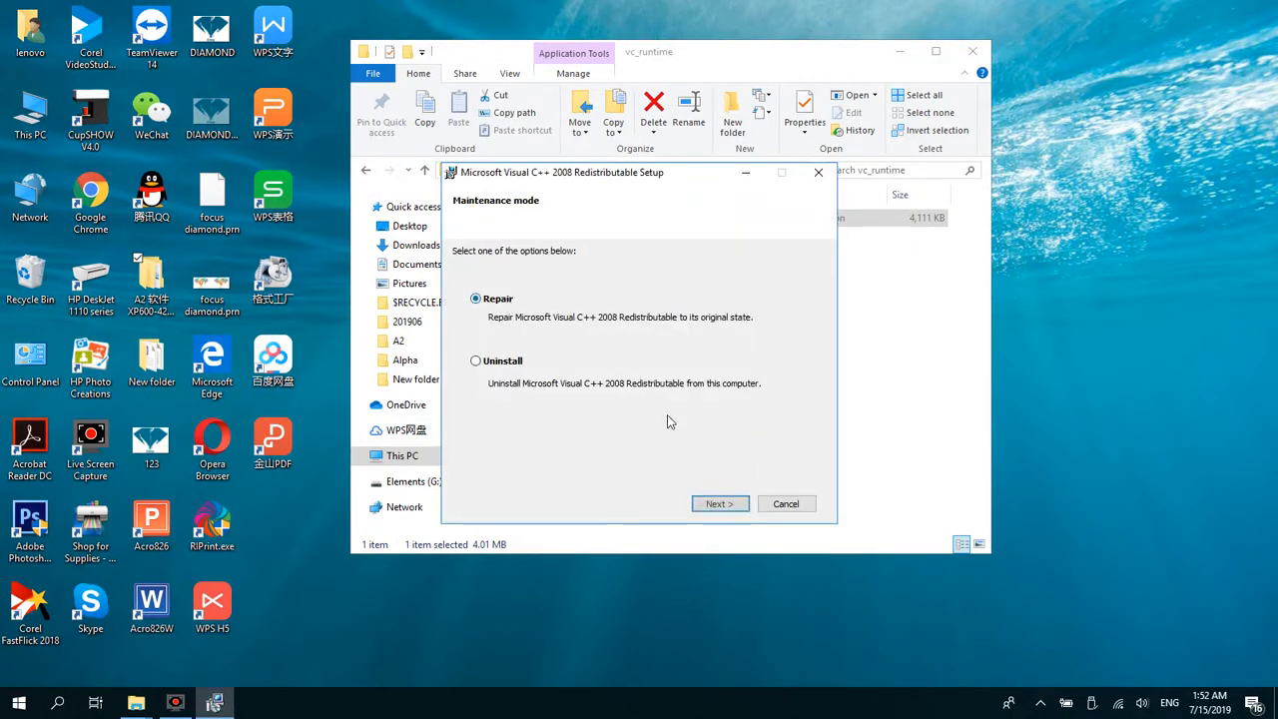
left_click(702, 503)
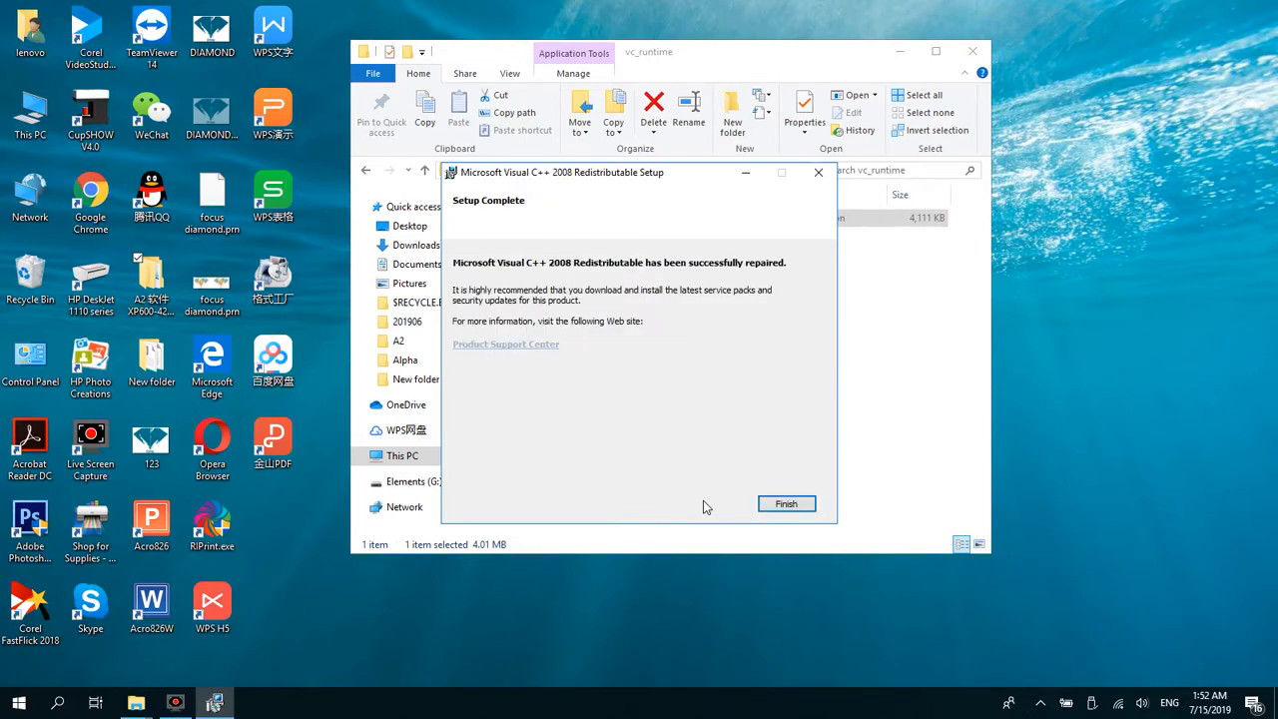
left_click(765, 505)
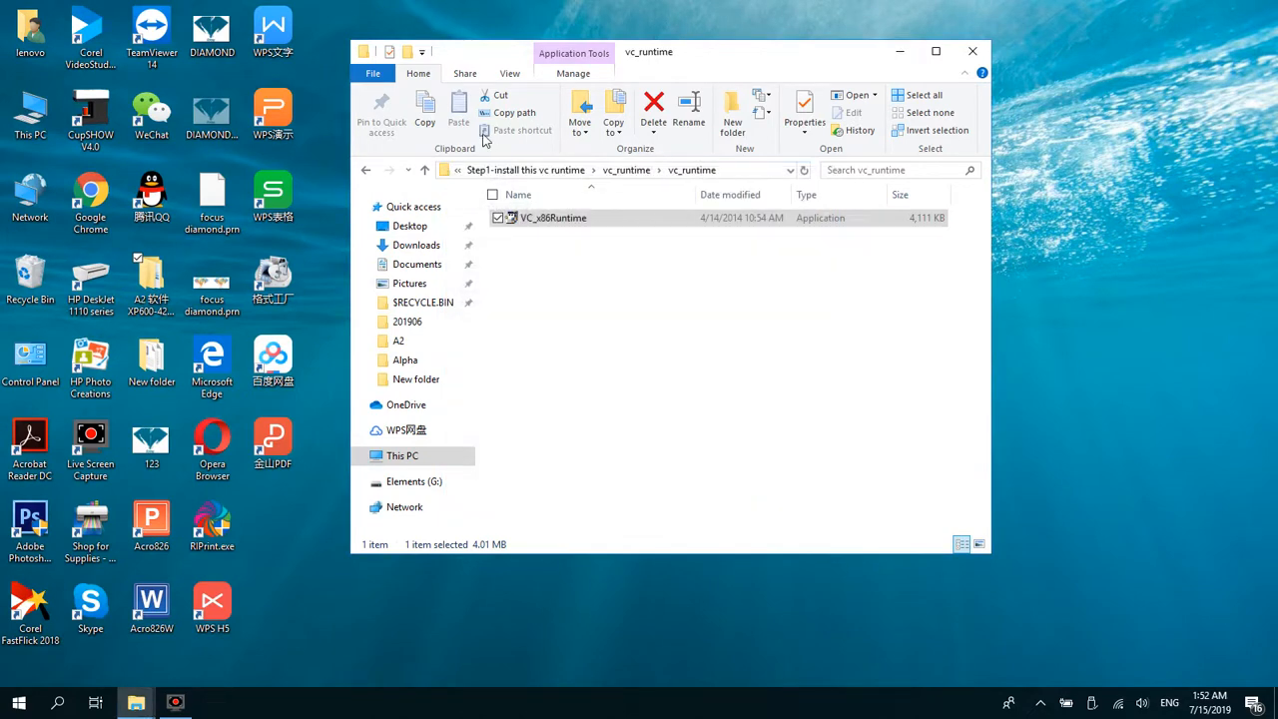
Step: Extract the usb device archive from Control software's "step2-install the printer driver" folder into a usb device folder beside it and close the archive
left_click(531, 170)
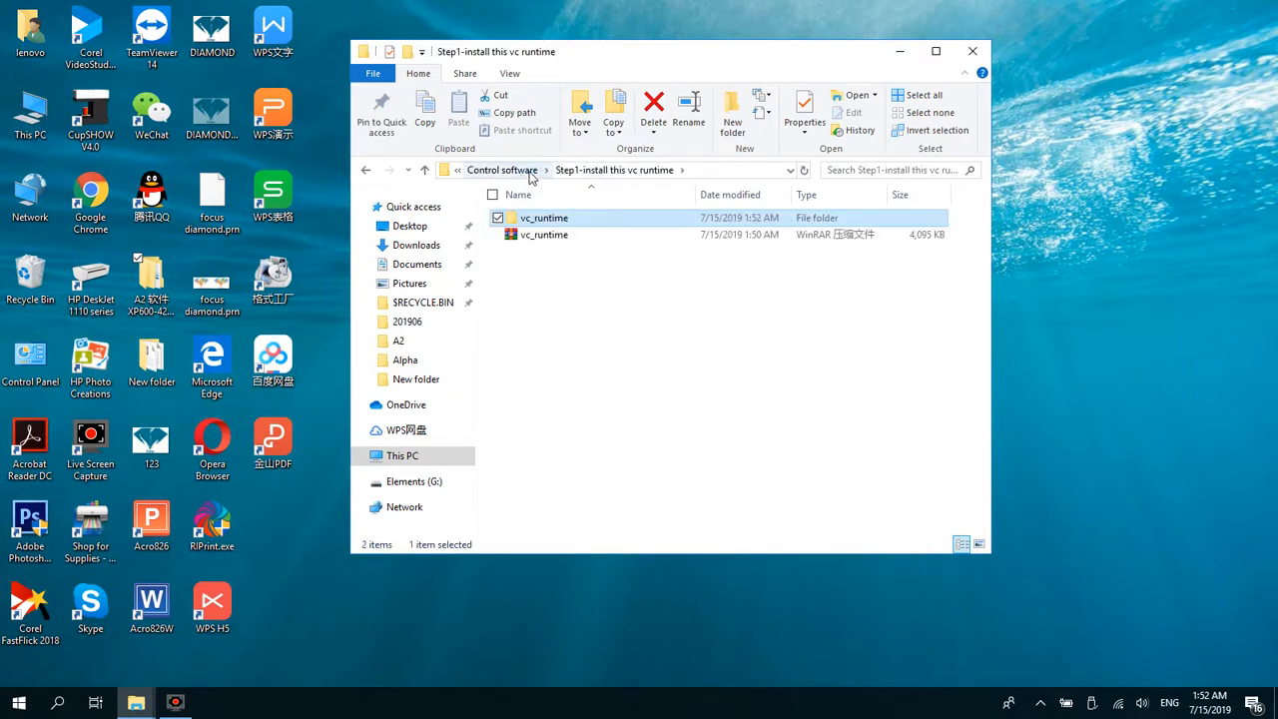
left_click(530, 171)
left_click(565, 235)
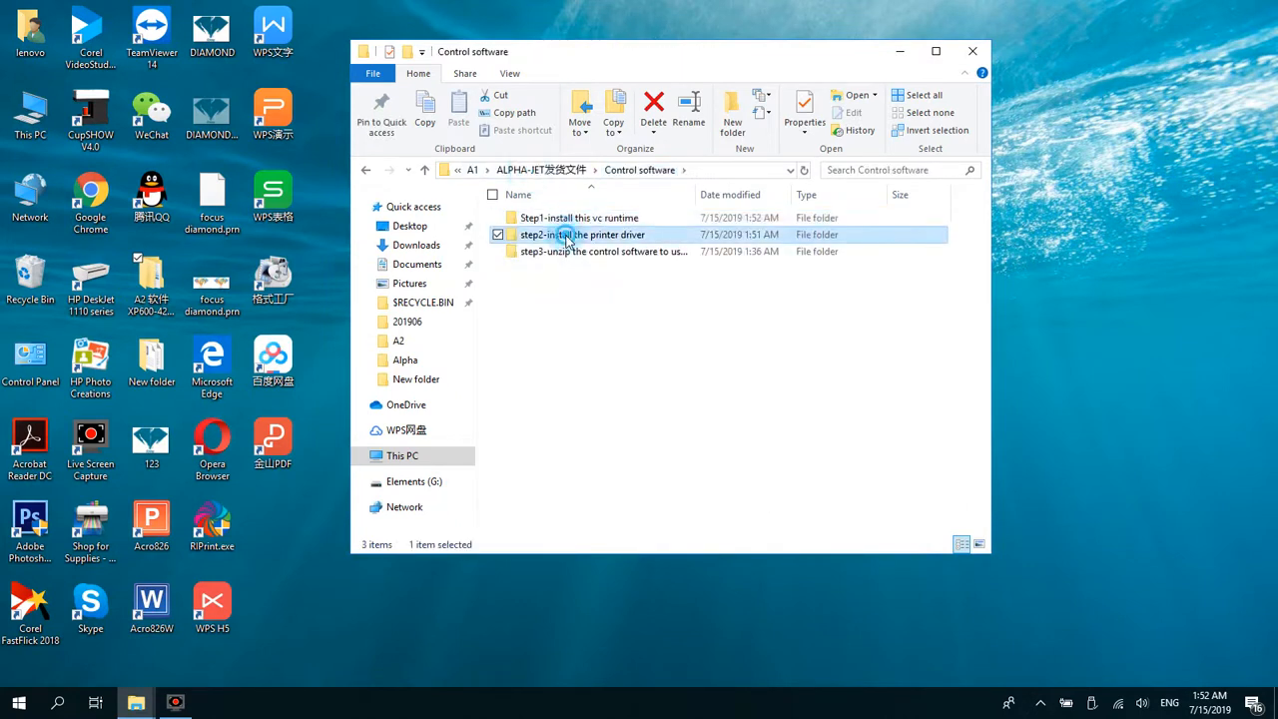
double_click(565, 236)
left_click(563, 223)
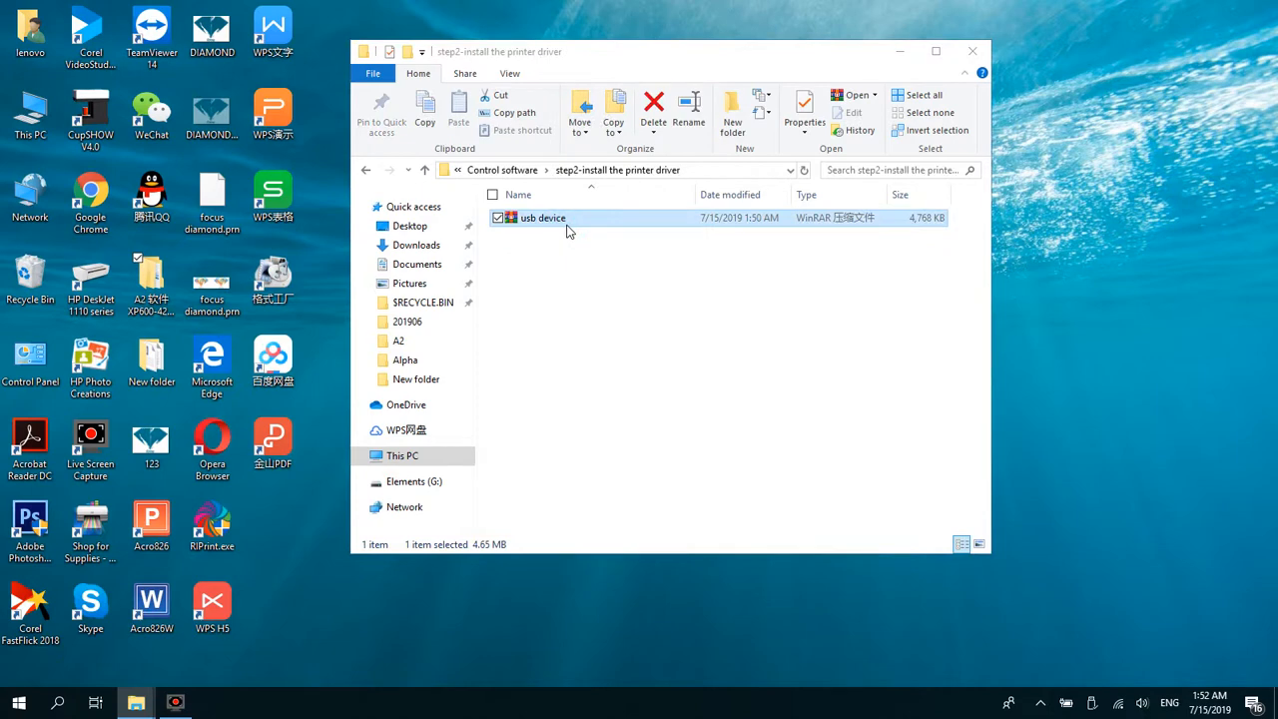
double_click(566, 224)
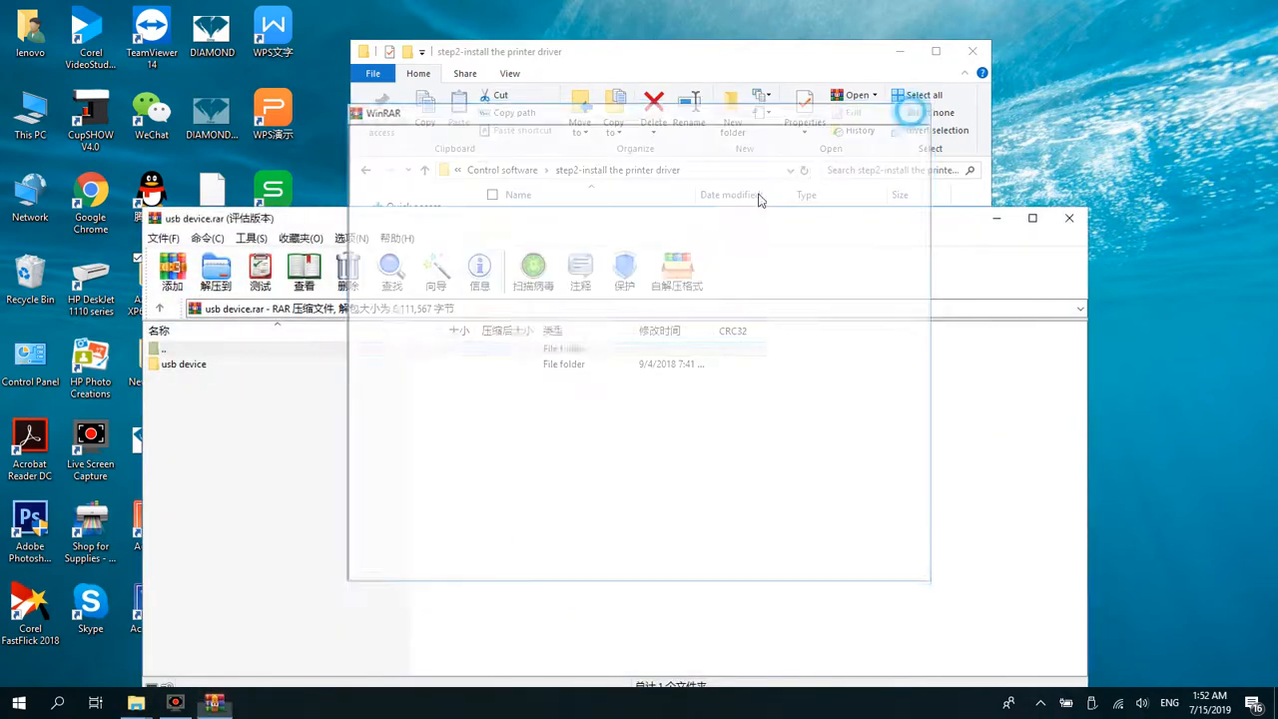
left_click(309, 363)
left_click(215, 270)
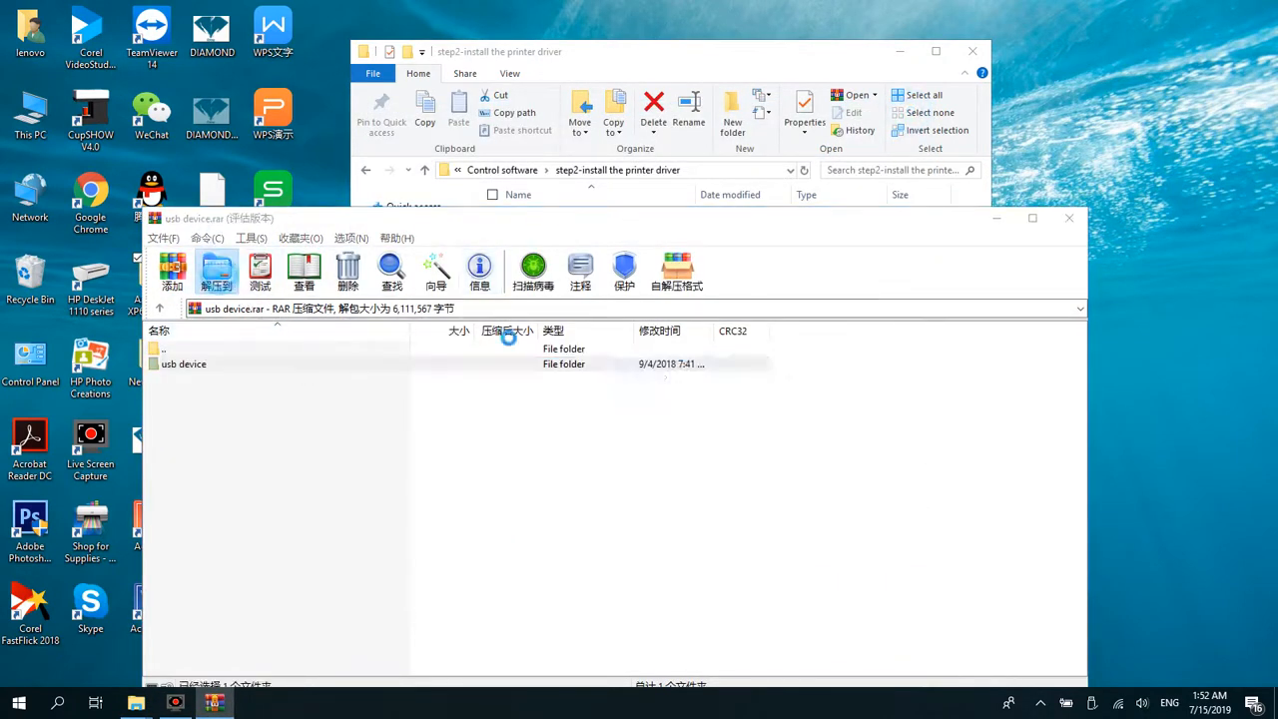
left_click(659, 613)
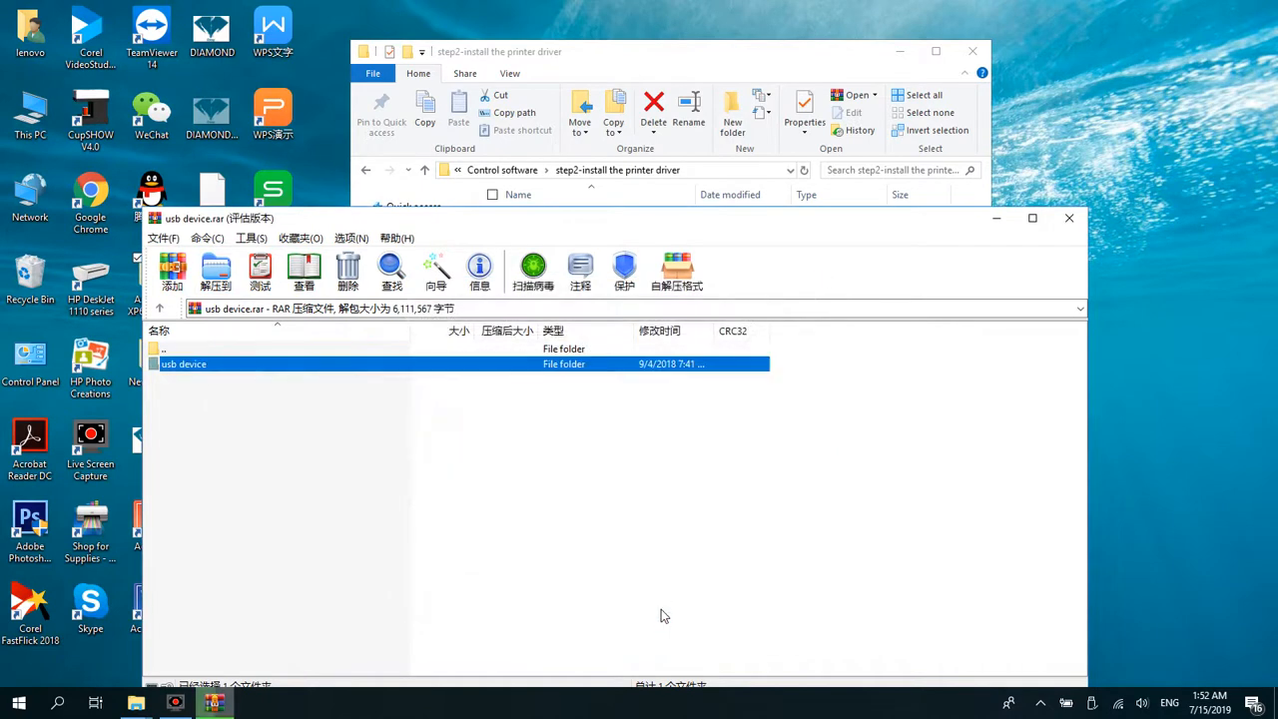
left_click(1070, 219)
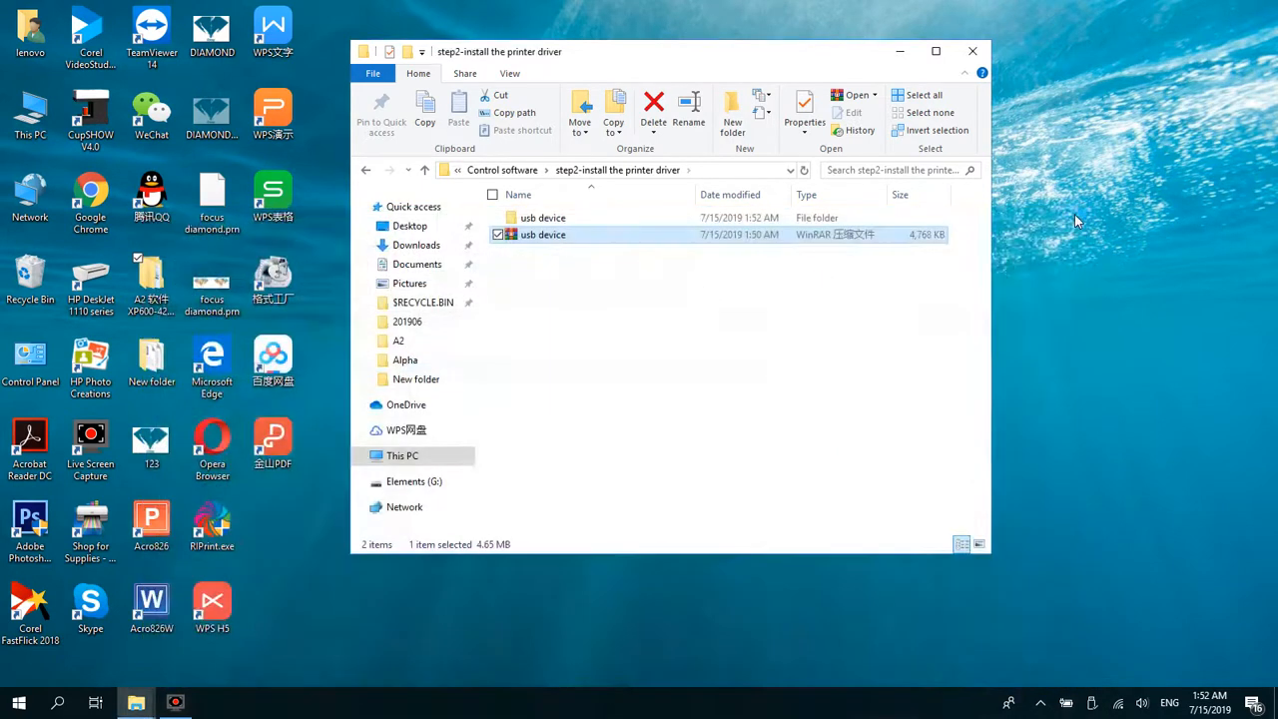
Step: Open the extracted usb device folder and its nested usb device folder, down to the 32bit and 64bit driver folders
left_click(552, 219)
double_click(556, 222)
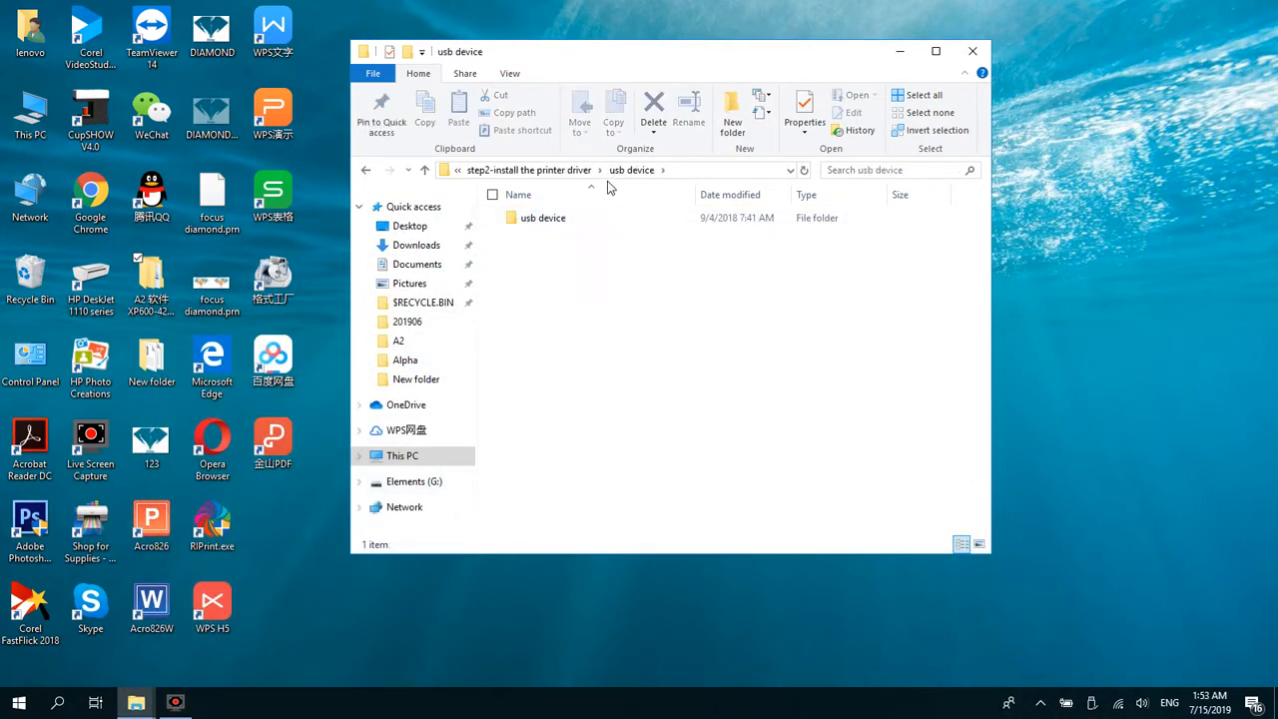
double_click(584, 221)
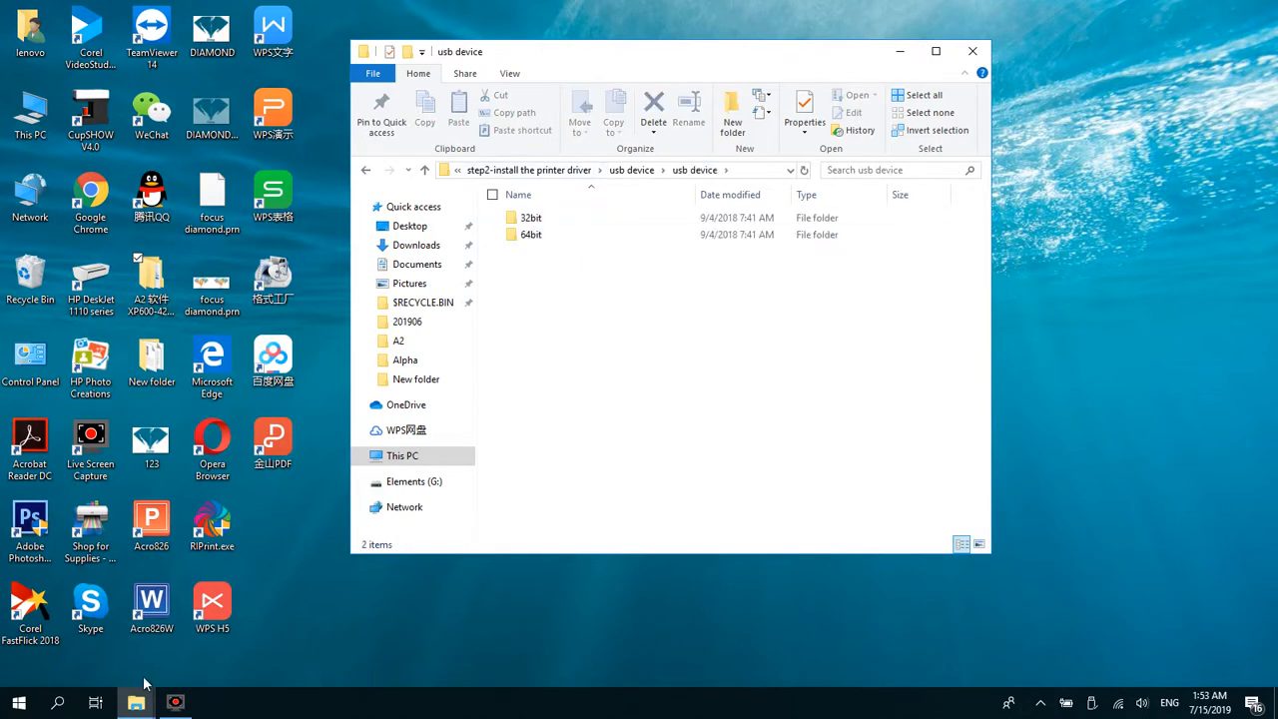
left_click(20, 694)
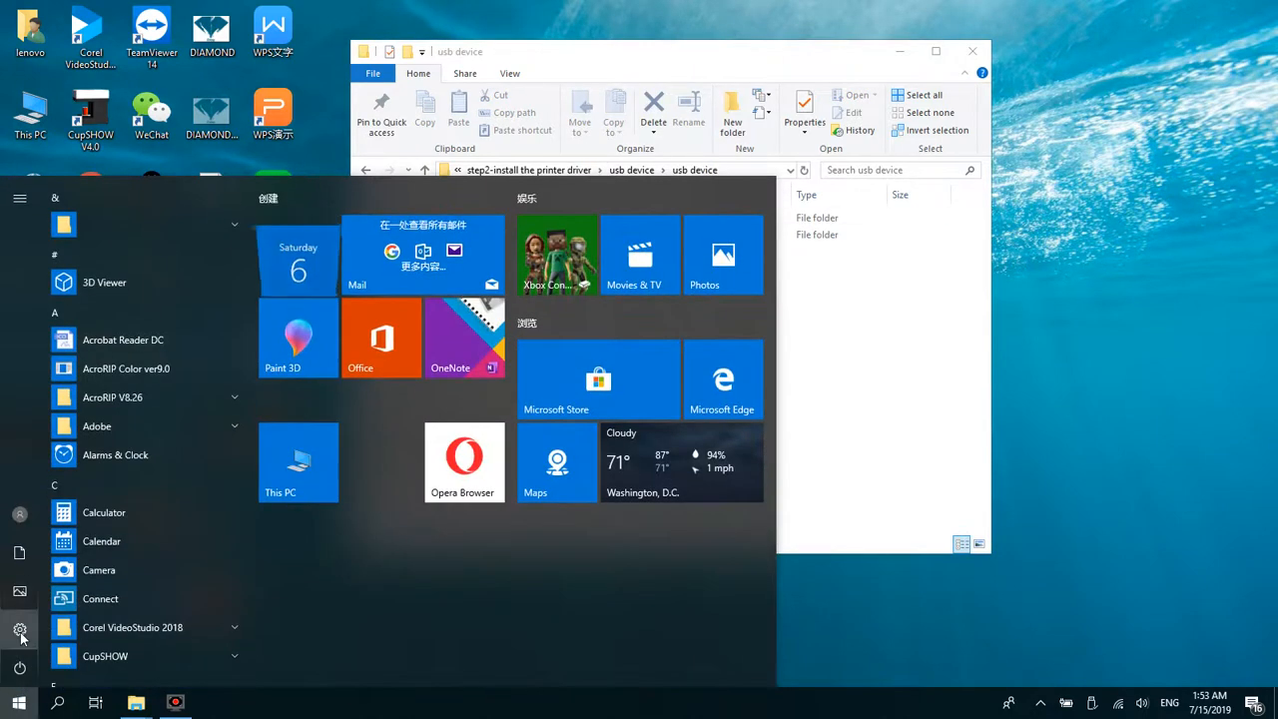
left_click(20, 635)
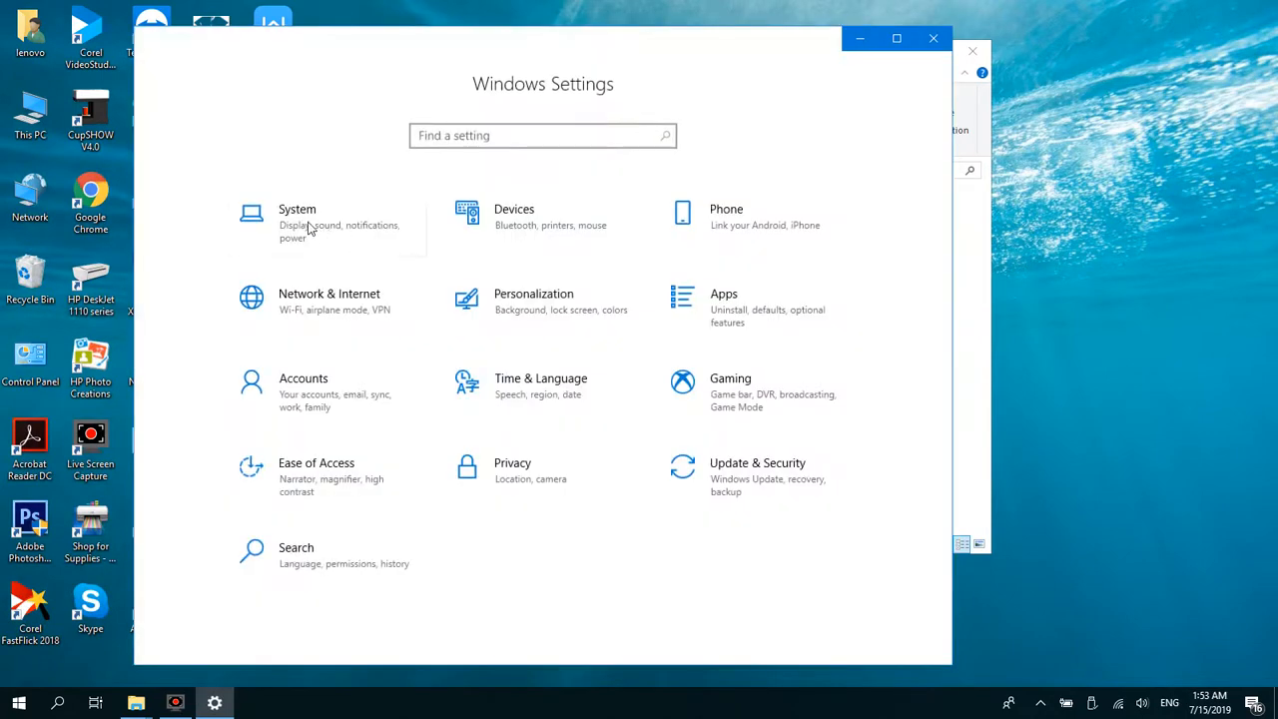
left_click(295, 213)
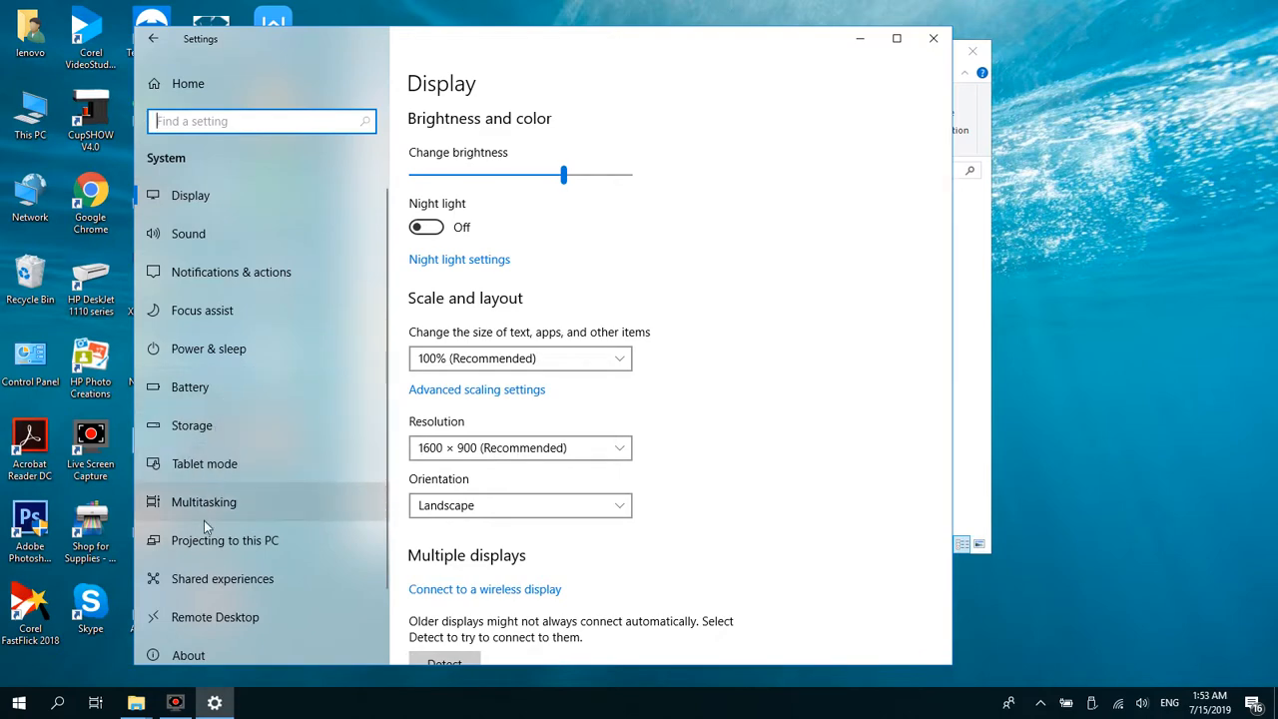
left_click(933, 38)
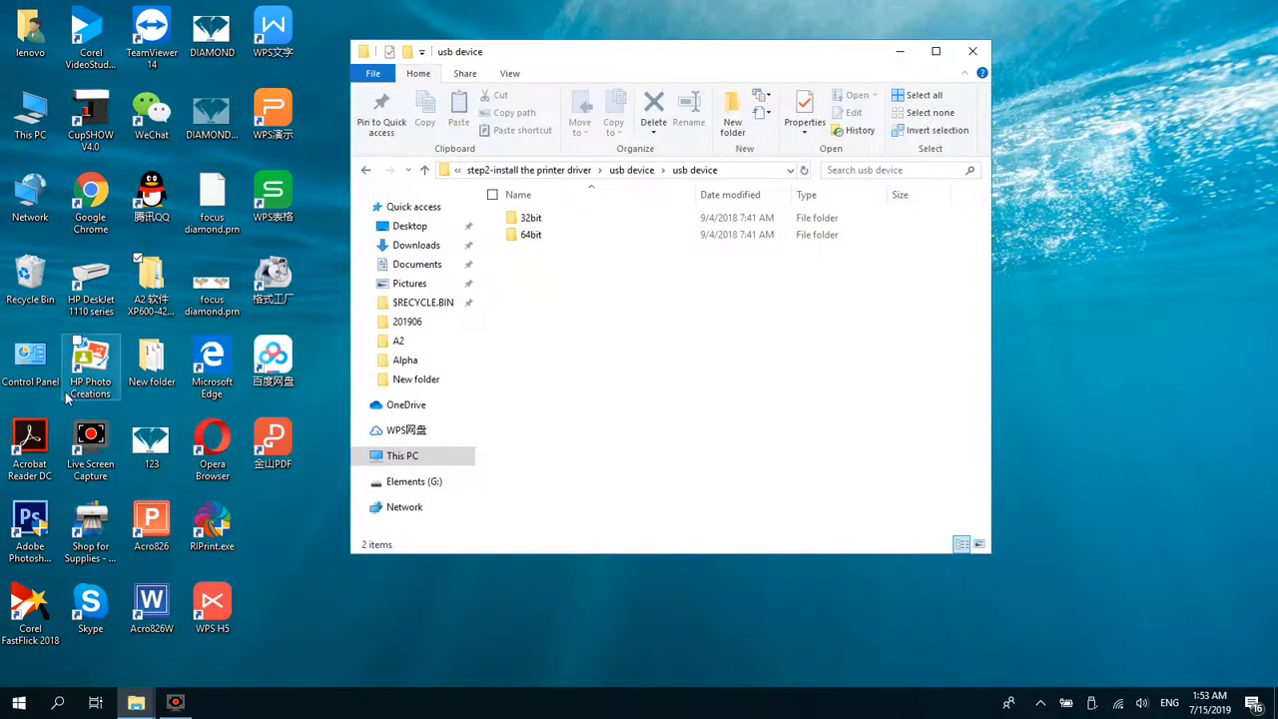
Step: Check the computer's system type in the System and Security information of Control Panel, and close it again
double_click(30, 362)
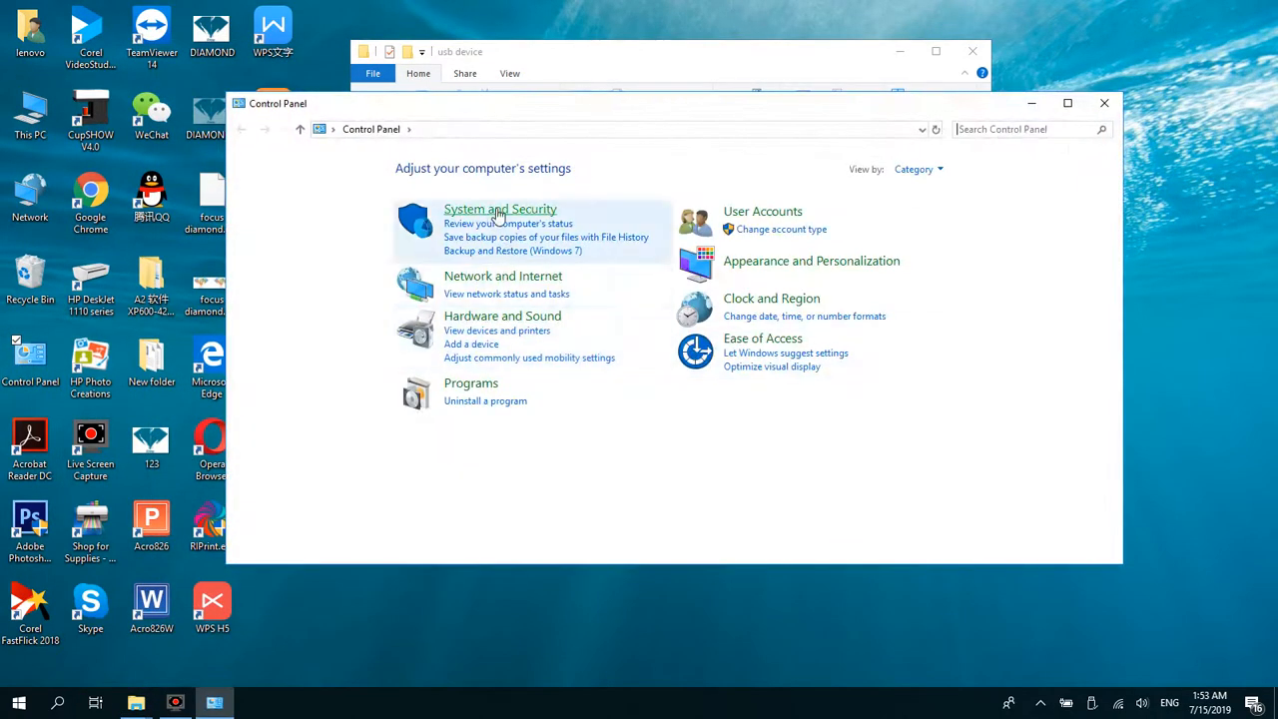
left_click(498, 212)
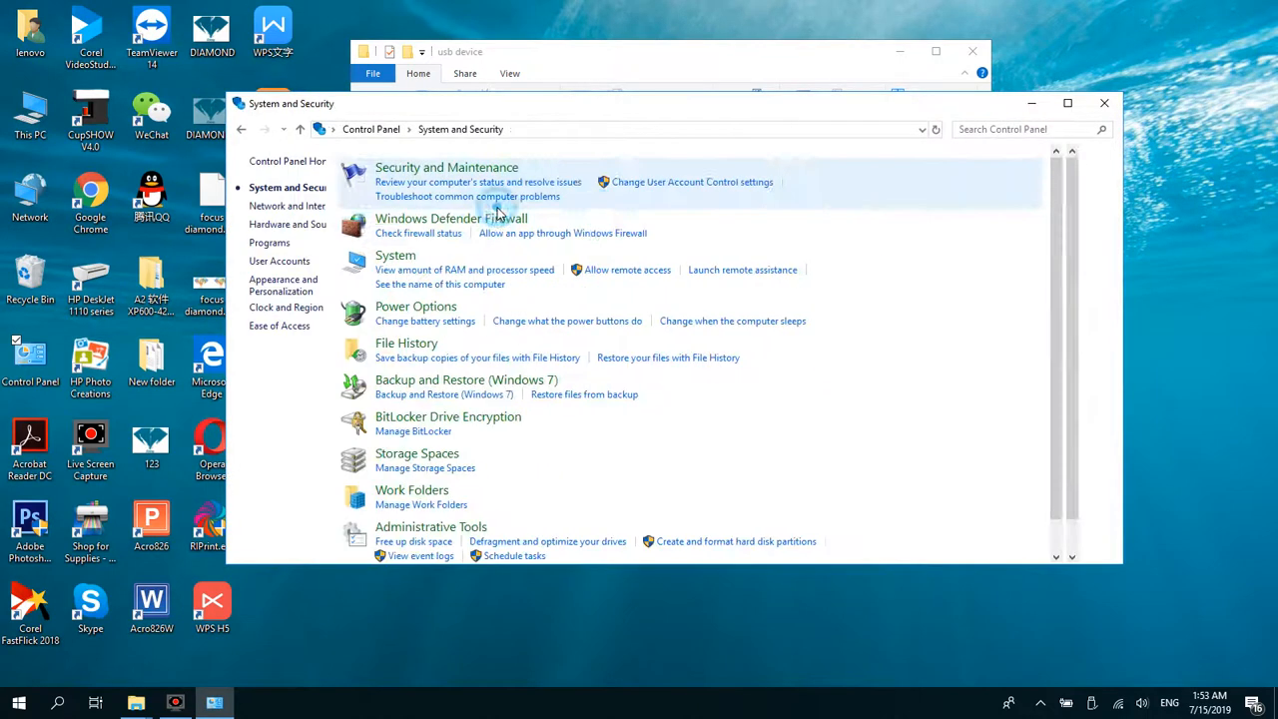
left_click(644, 278)
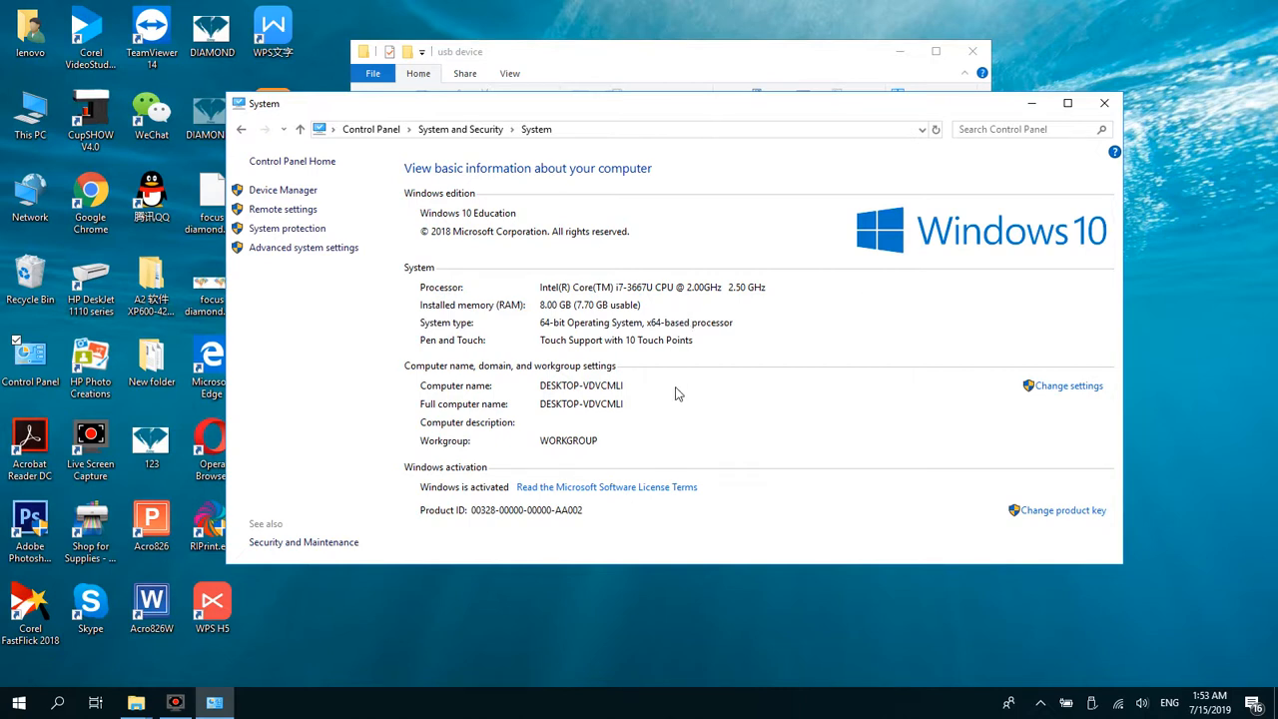
left_click(1104, 103)
Step: Run setup(X64) from the 64bit folder and complete the USB Device Driver(X64) wizard with the Modify option
left_click(567, 235)
double_click(567, 235)
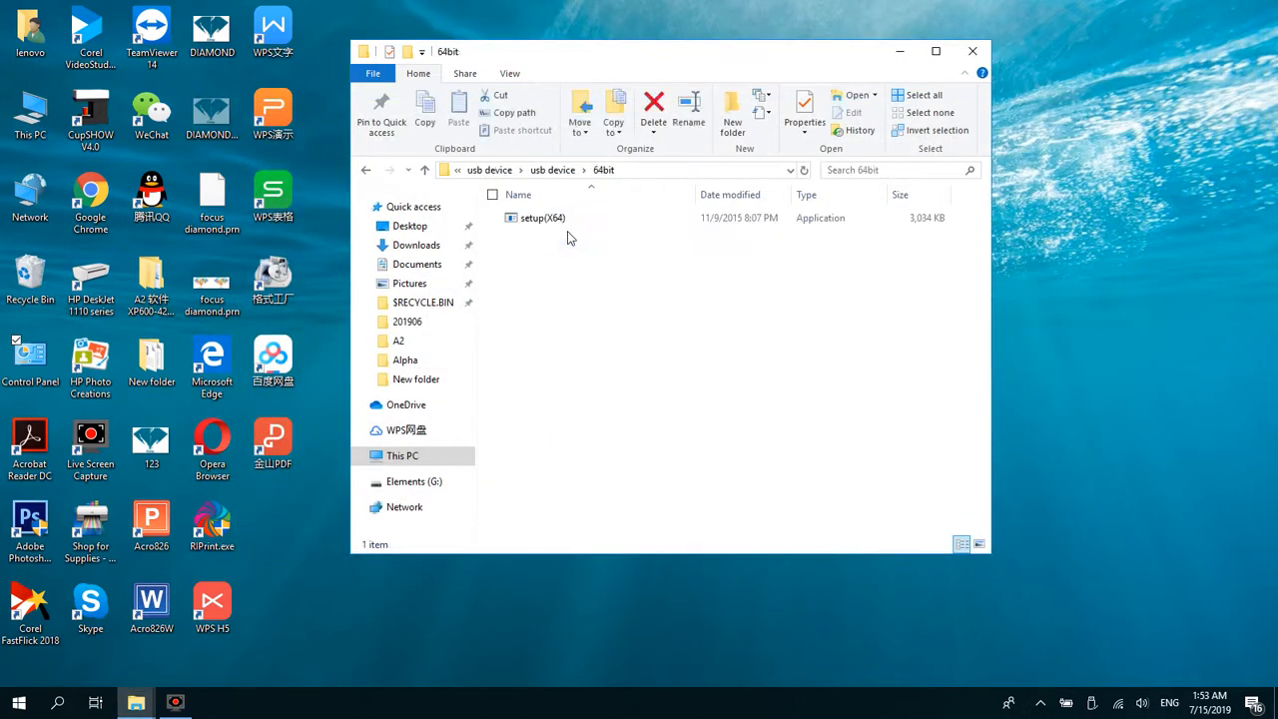
left_click(587, 229)
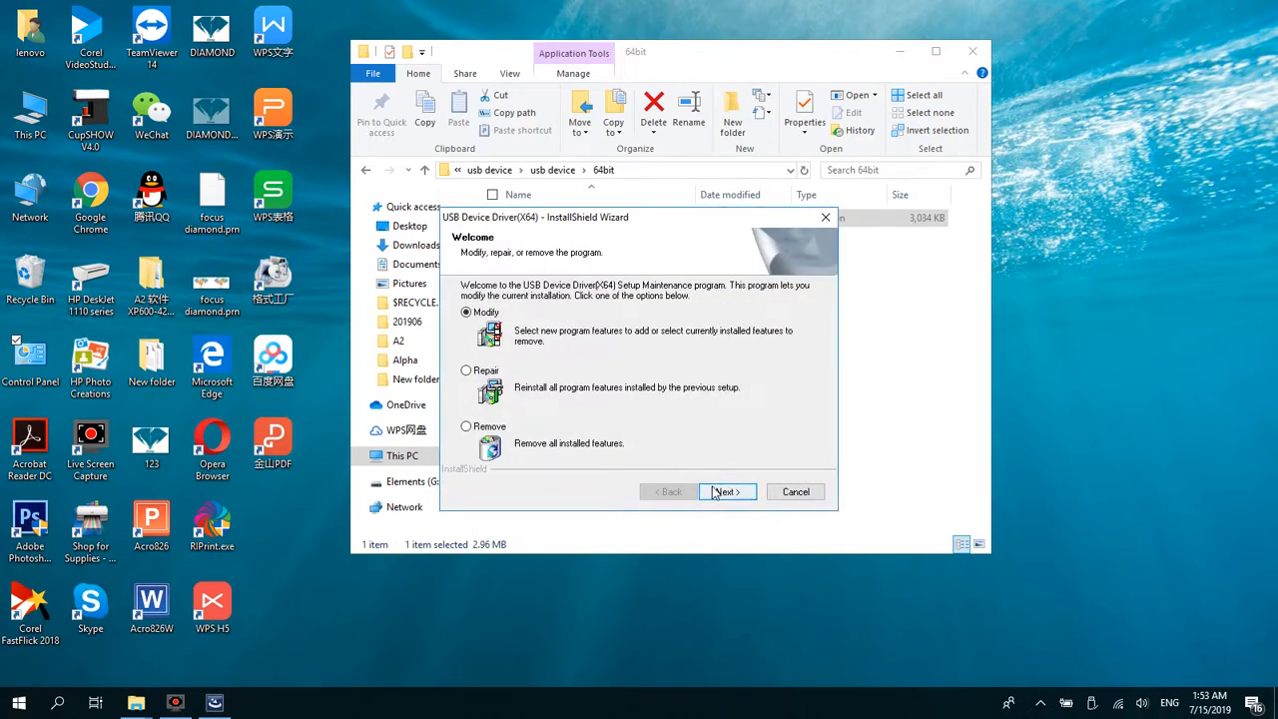
left_click(727, 492)
left_click(728, 492)
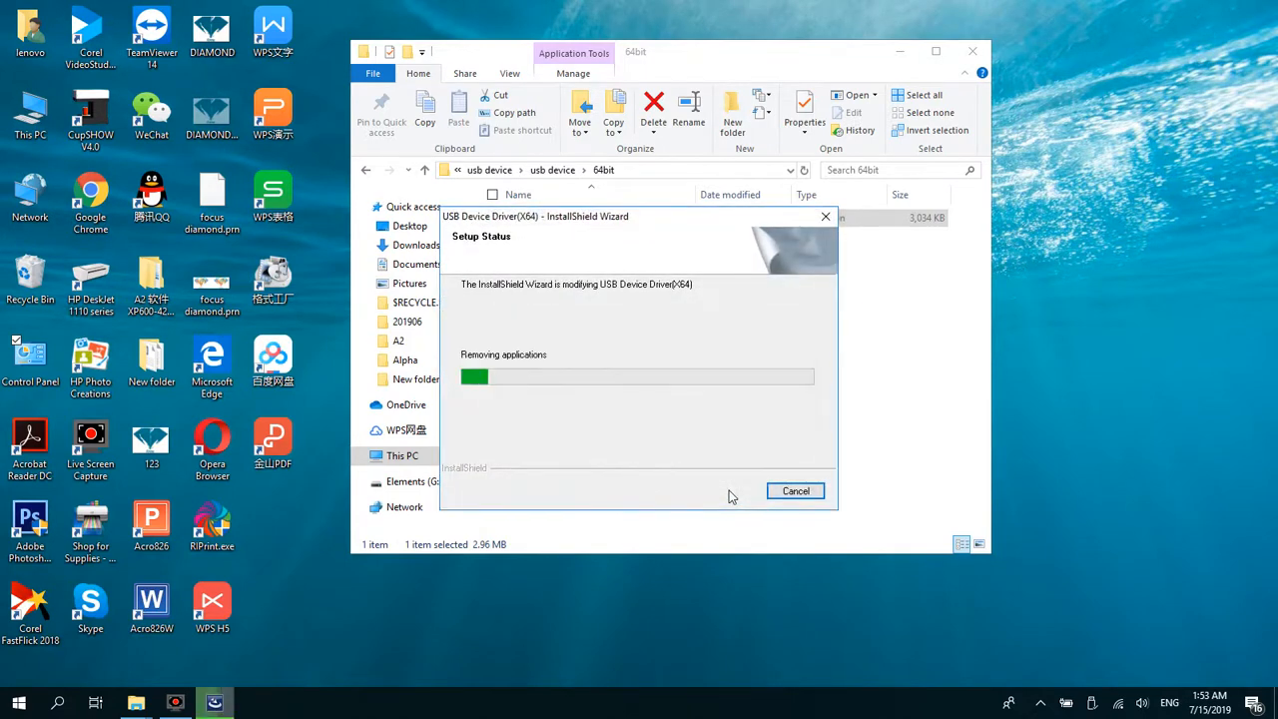
left_click(727, 492)
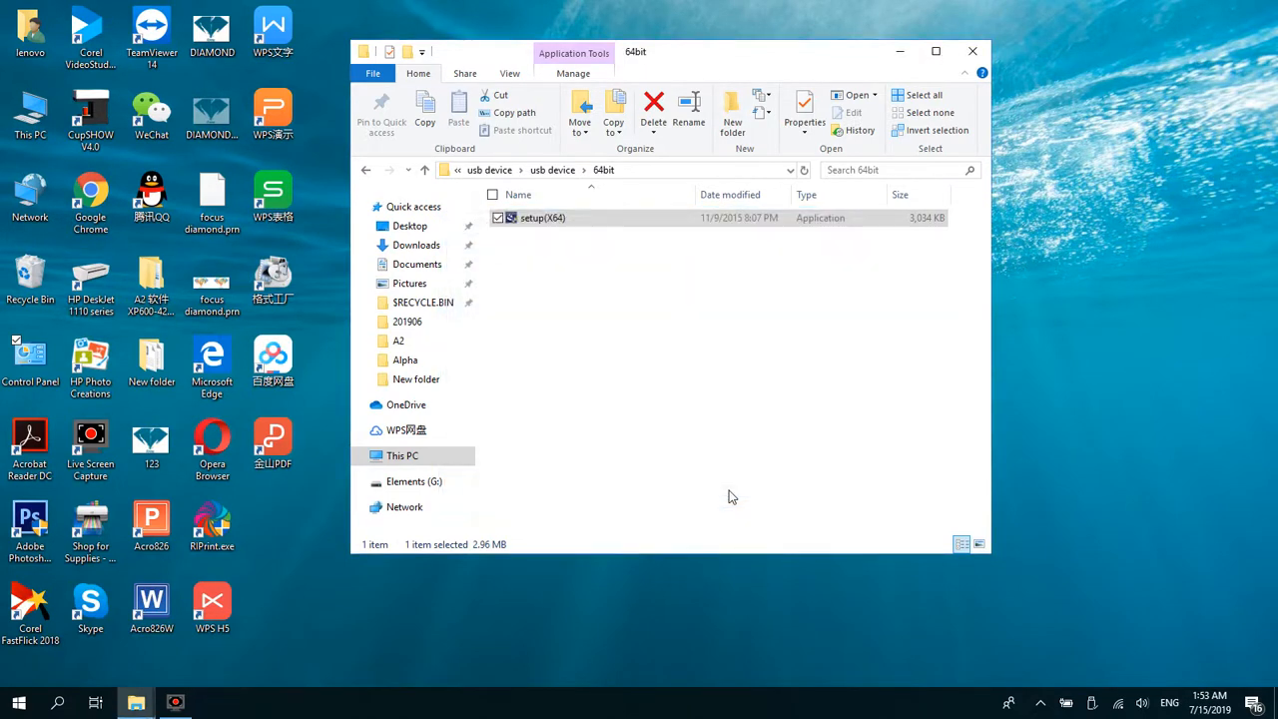
Step: Return to the Control software folder and open its "step3-unzip the control software to using" folder
left_click(362, 170)
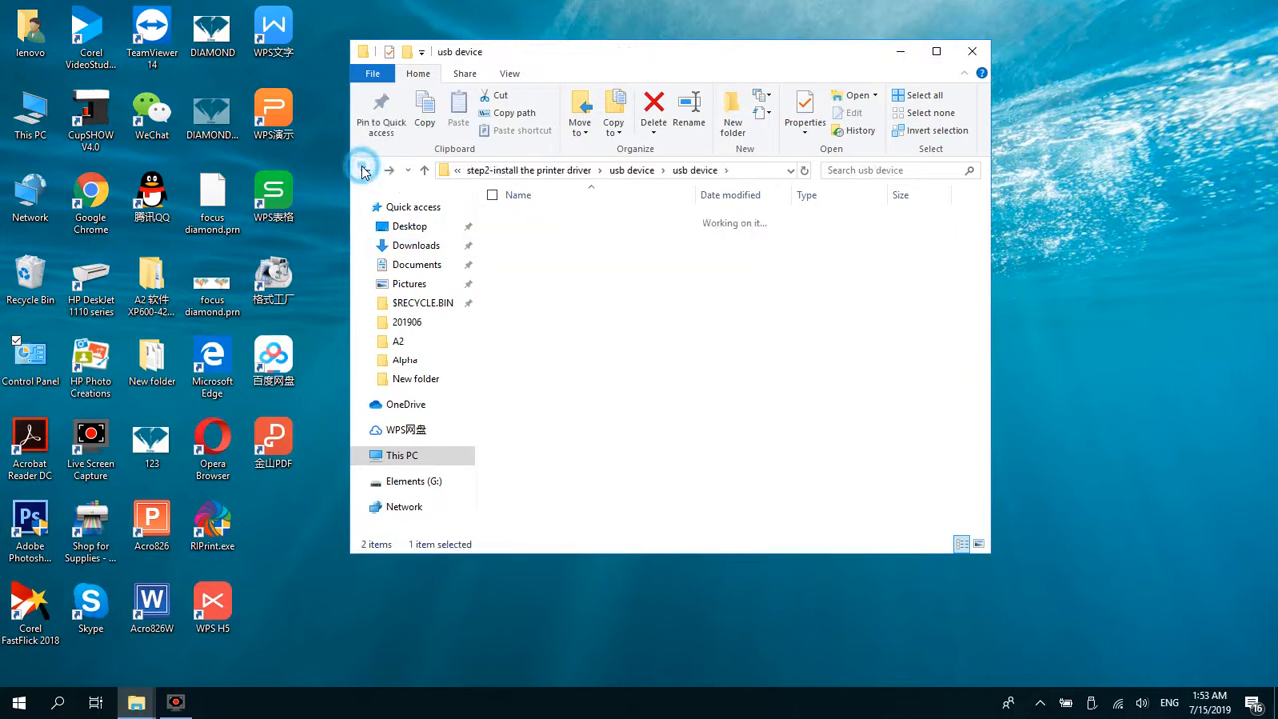
left_click(363, 170)
left_click(363, 170)
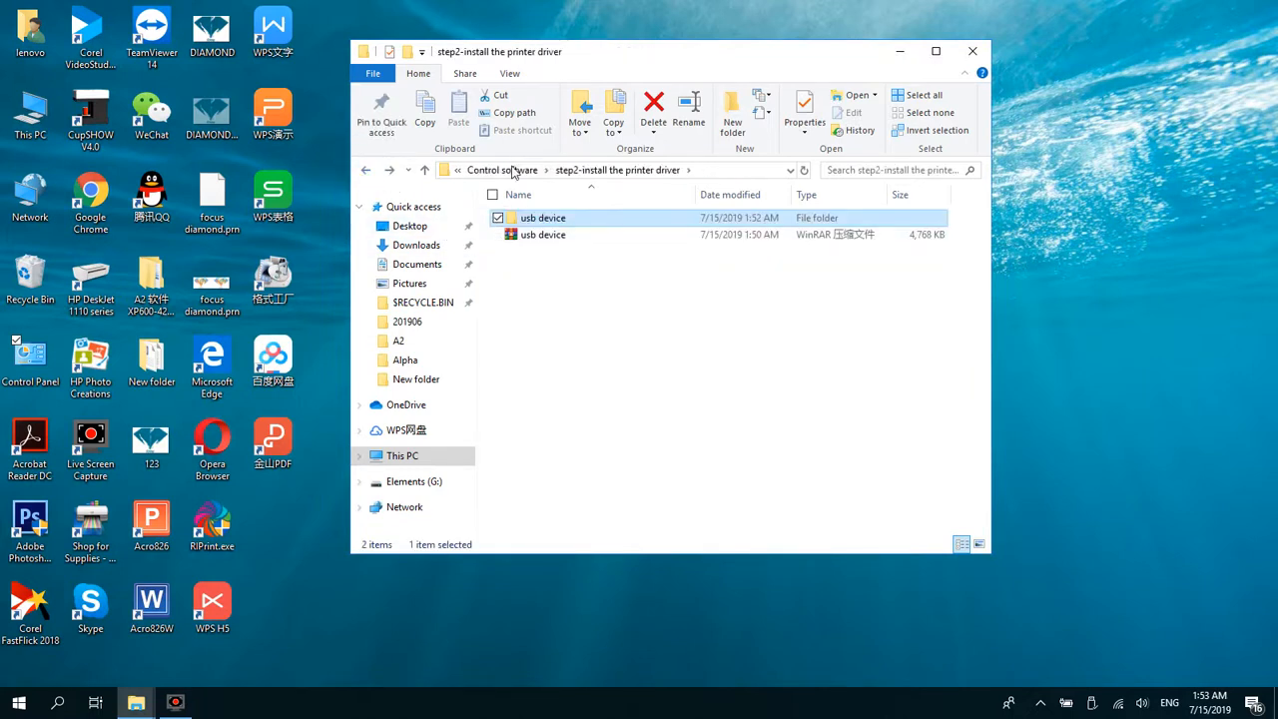
left_click(512, 172)
left_click(548, 258)
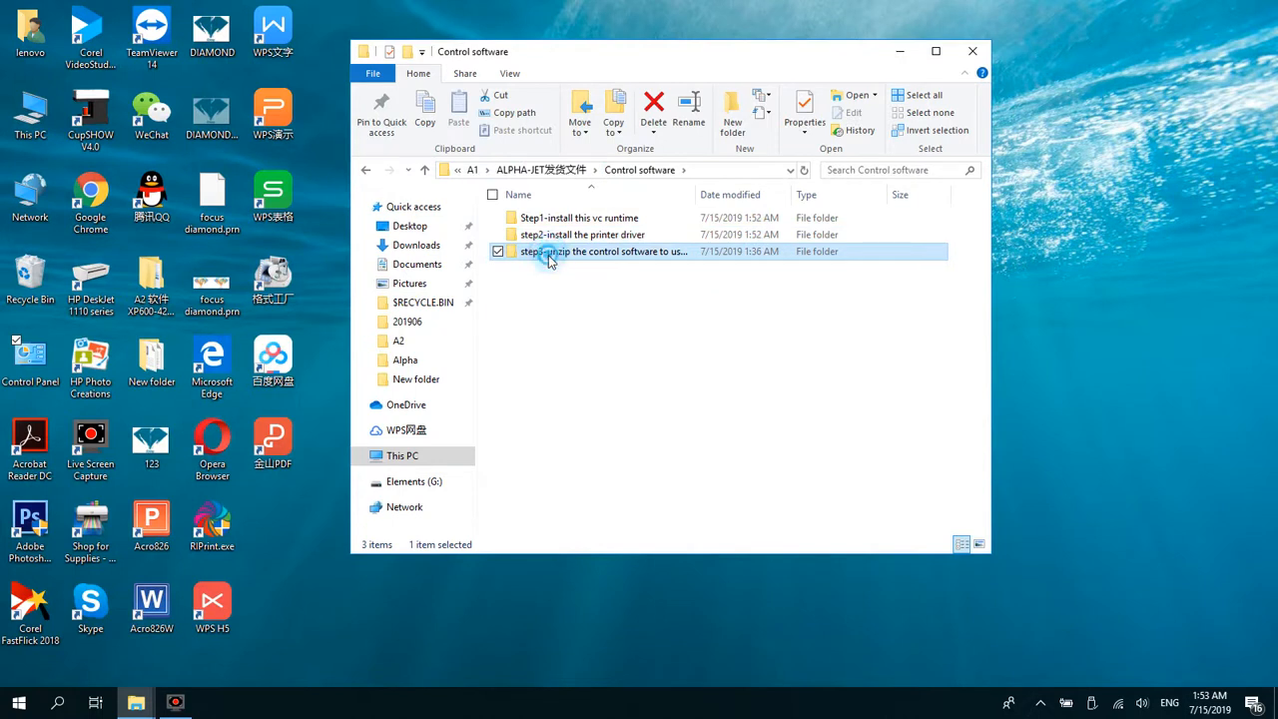
double_click(549, 258)
left_click(570, 217)
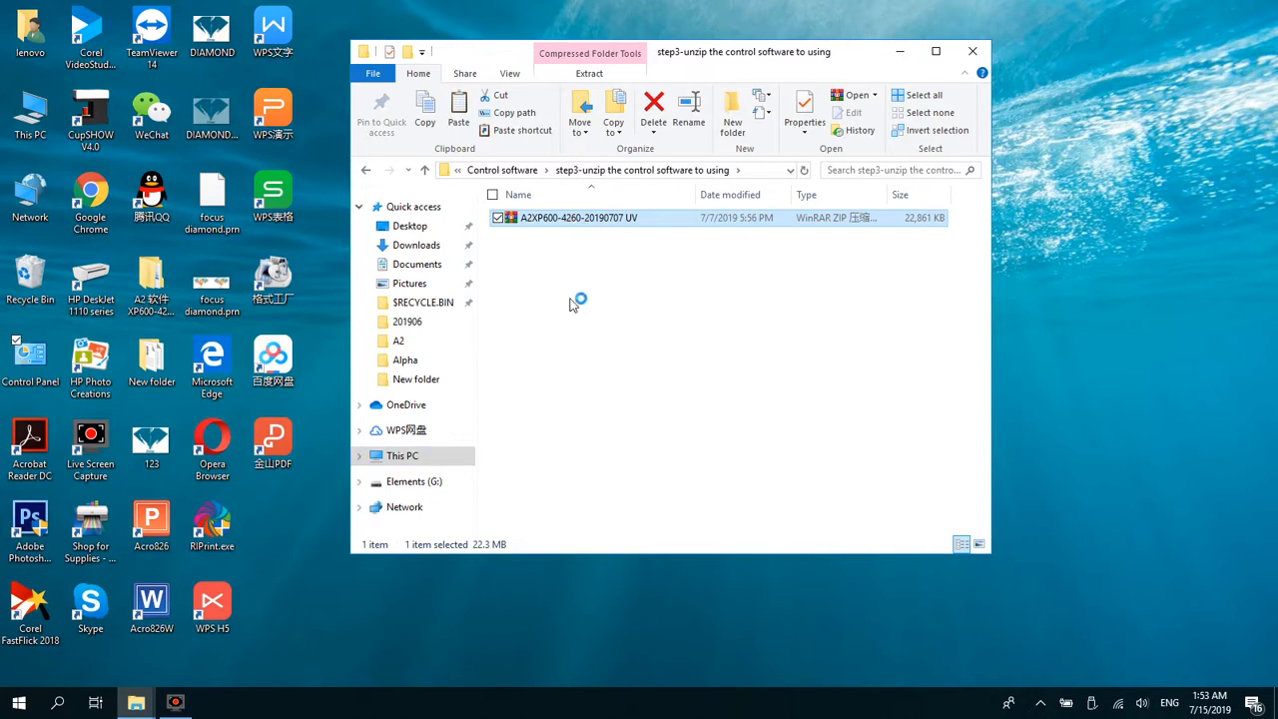
right_click(583, 219)
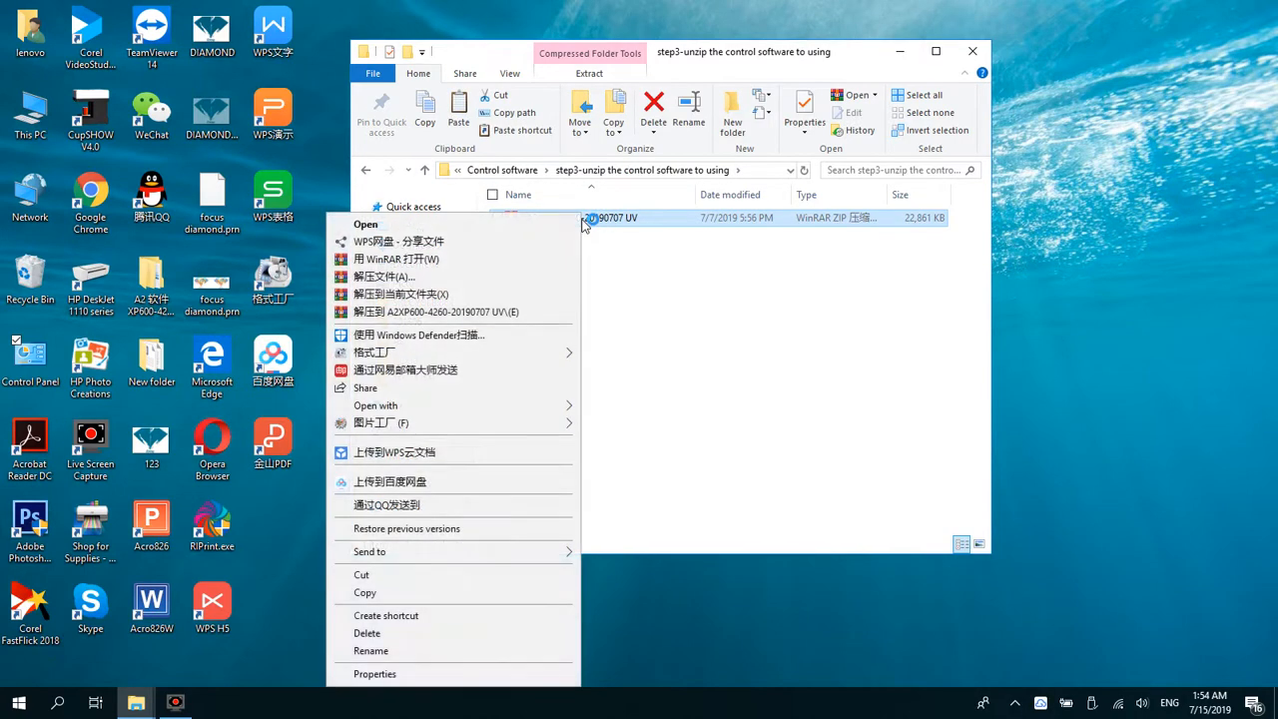
left_click(728, 292)
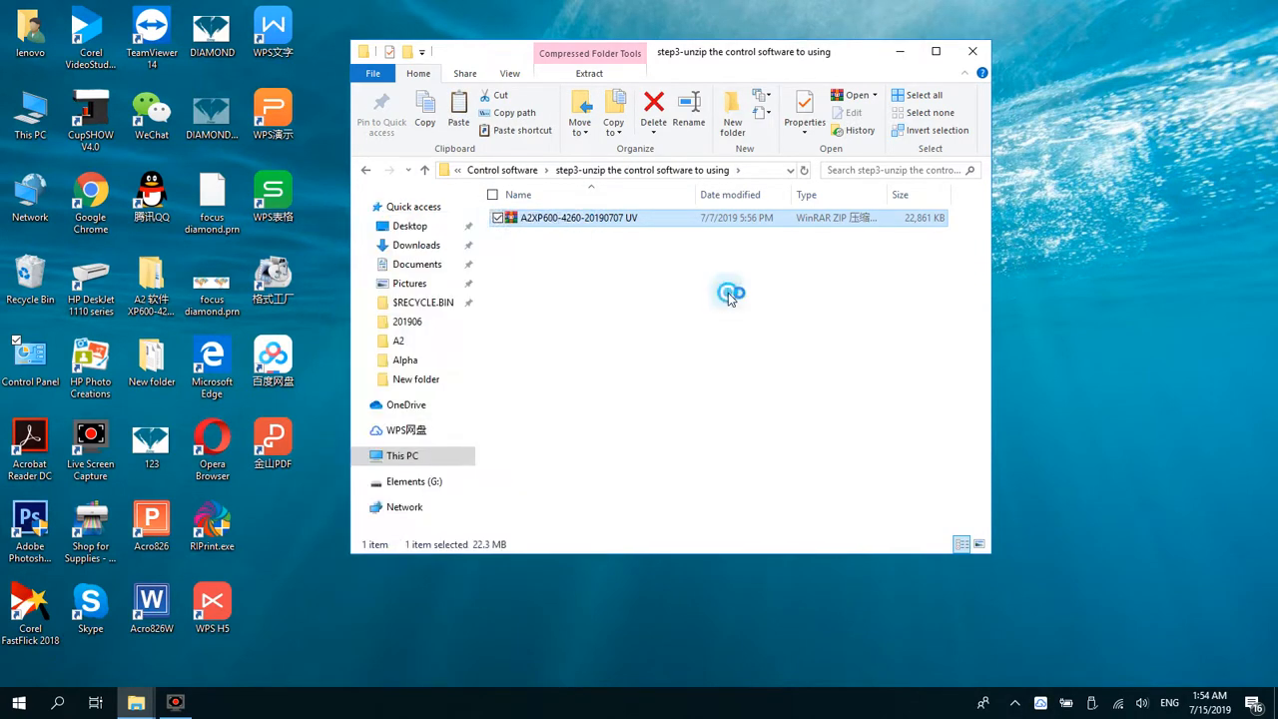
left_click(699, 218)
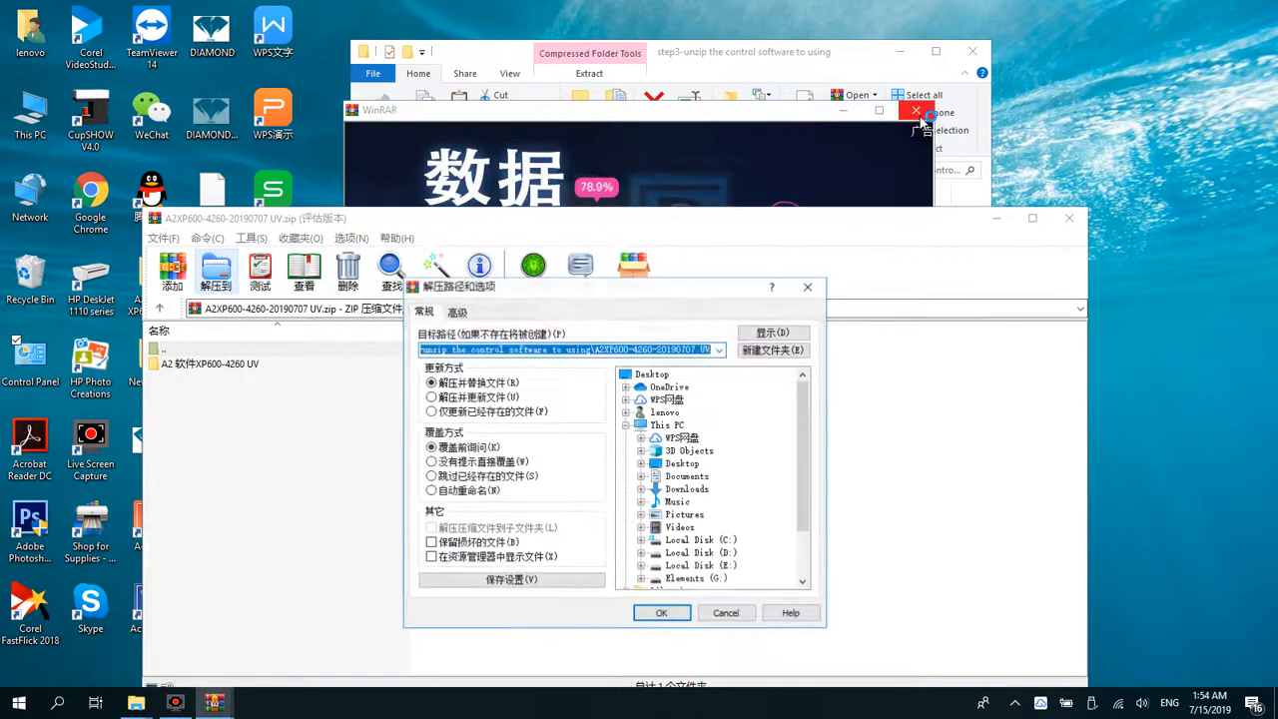
left_click(916, 110)
left_click(653, 374)
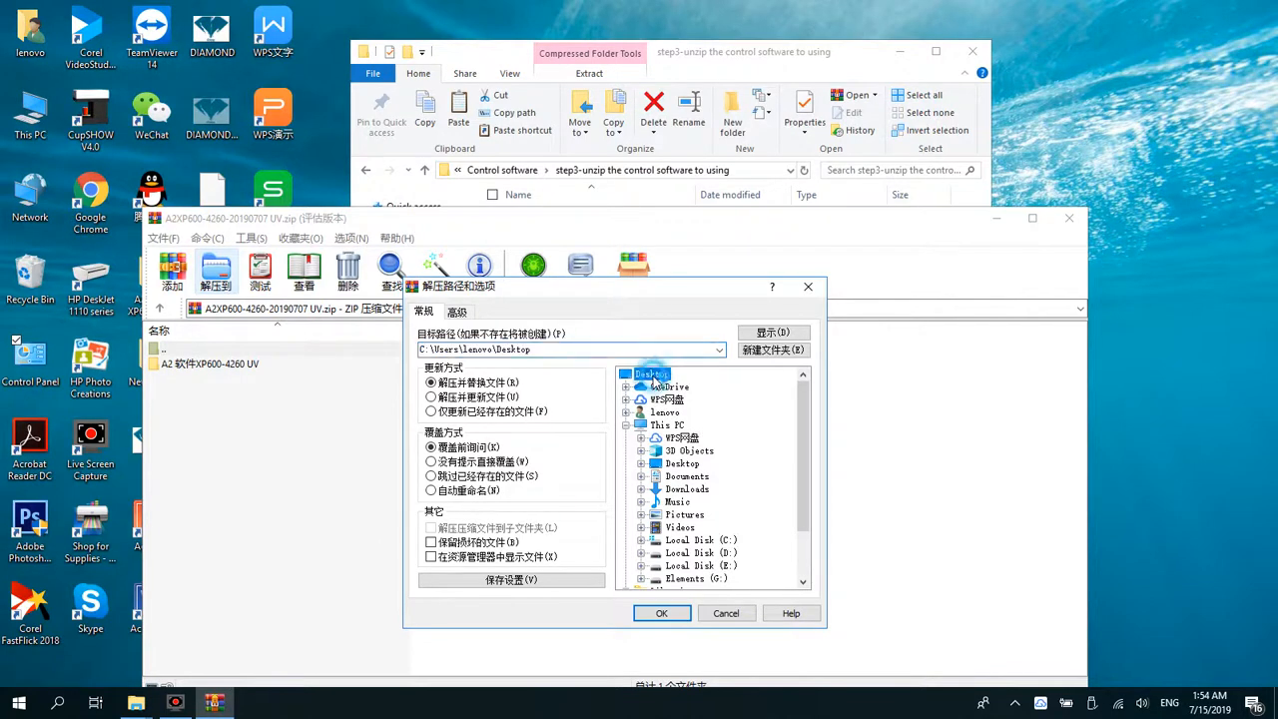
left_click(661, 614)
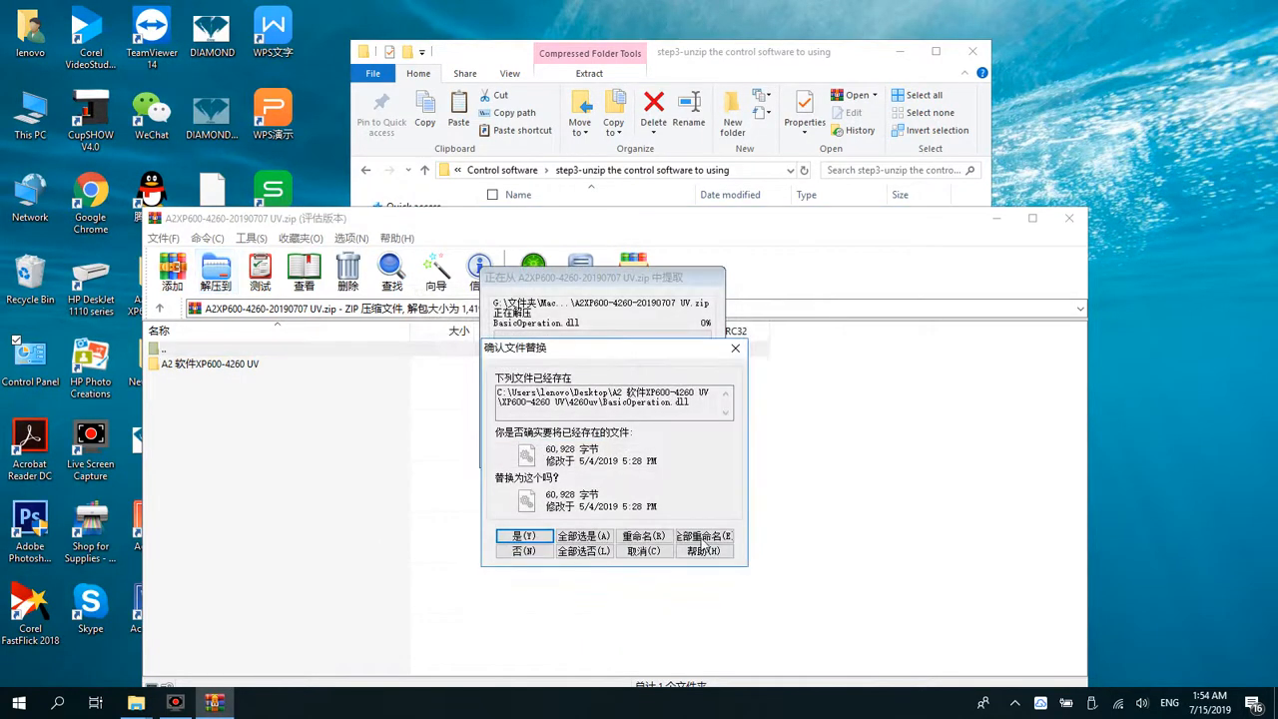
left_click(589, 537)
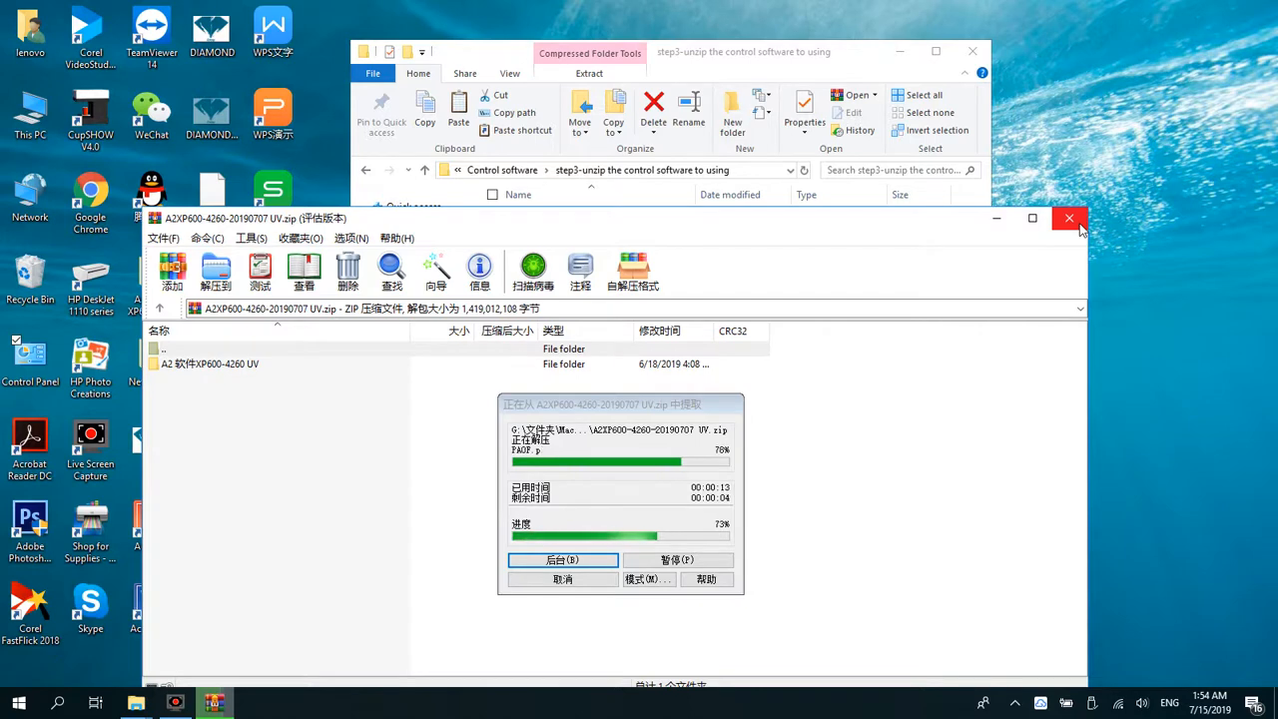
left_click(1080, 228)
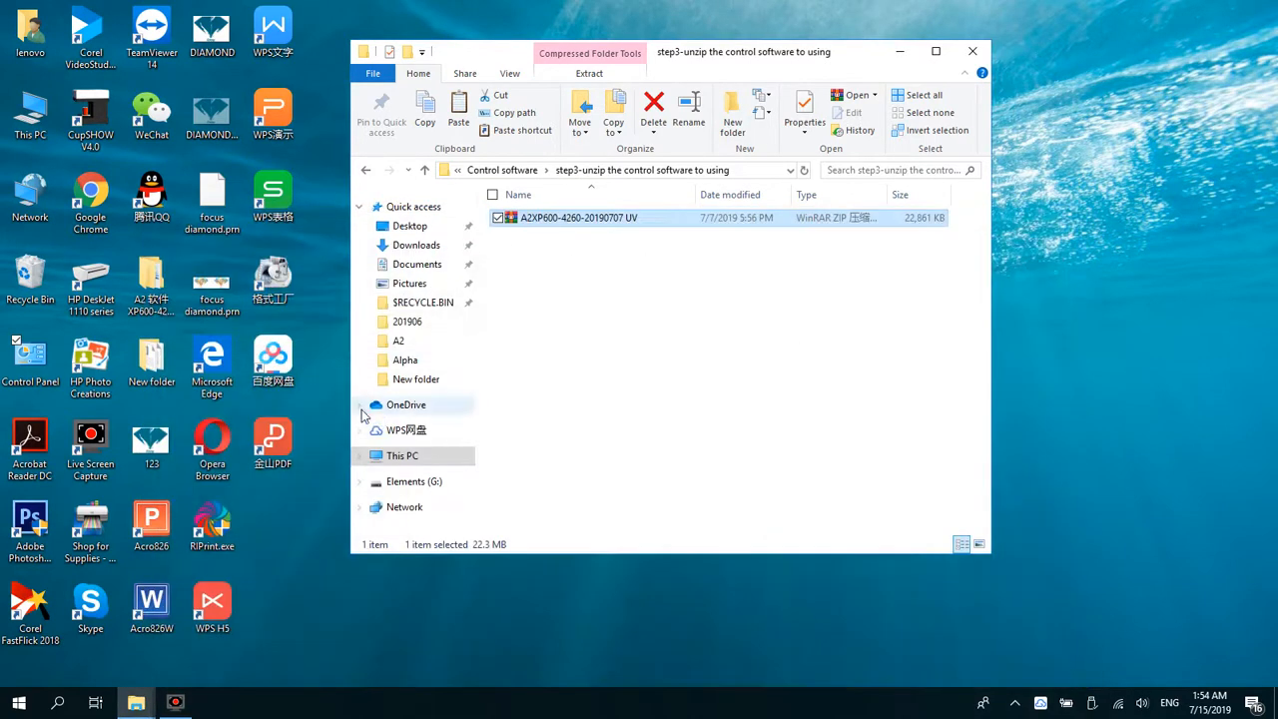
Step: Open the extracted A2 软件XP600-4260 UV folder on the desktop, down through XP600-4260 UV to the 4260uv folder
double_click(165, 310)
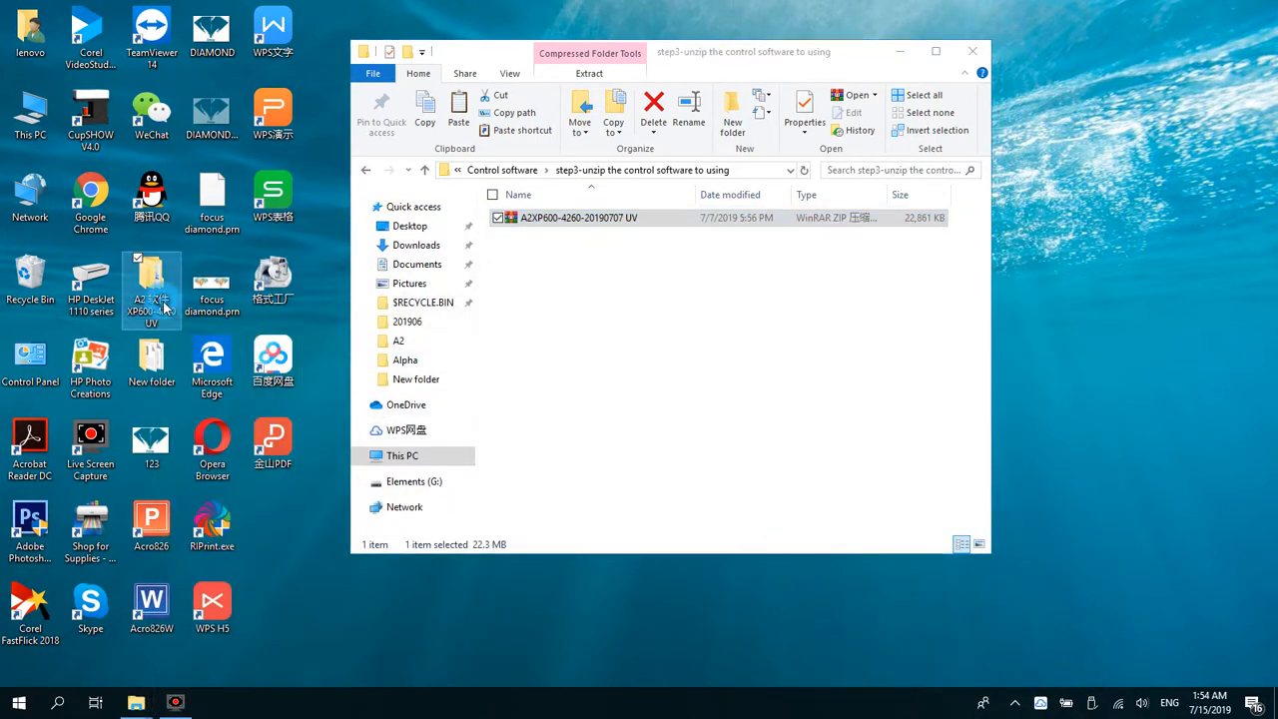
left_click(679, 268)
double_click(679, 268)
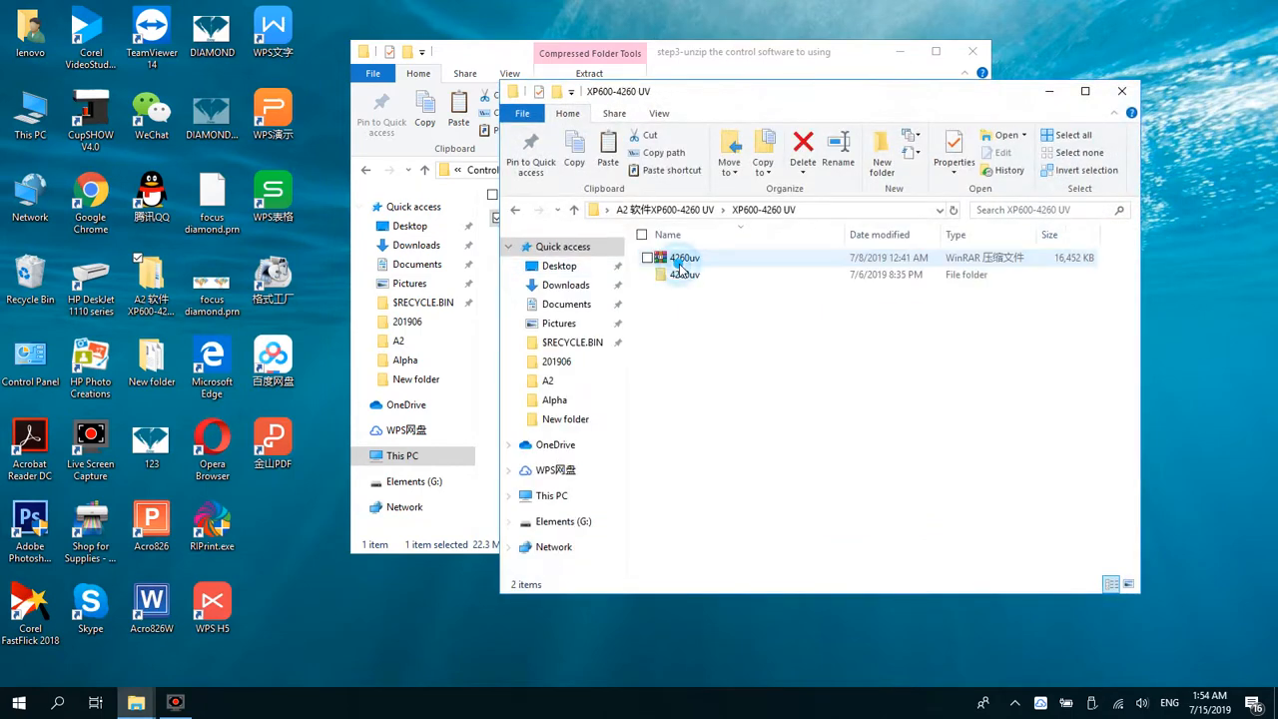
double_click(681, 275)
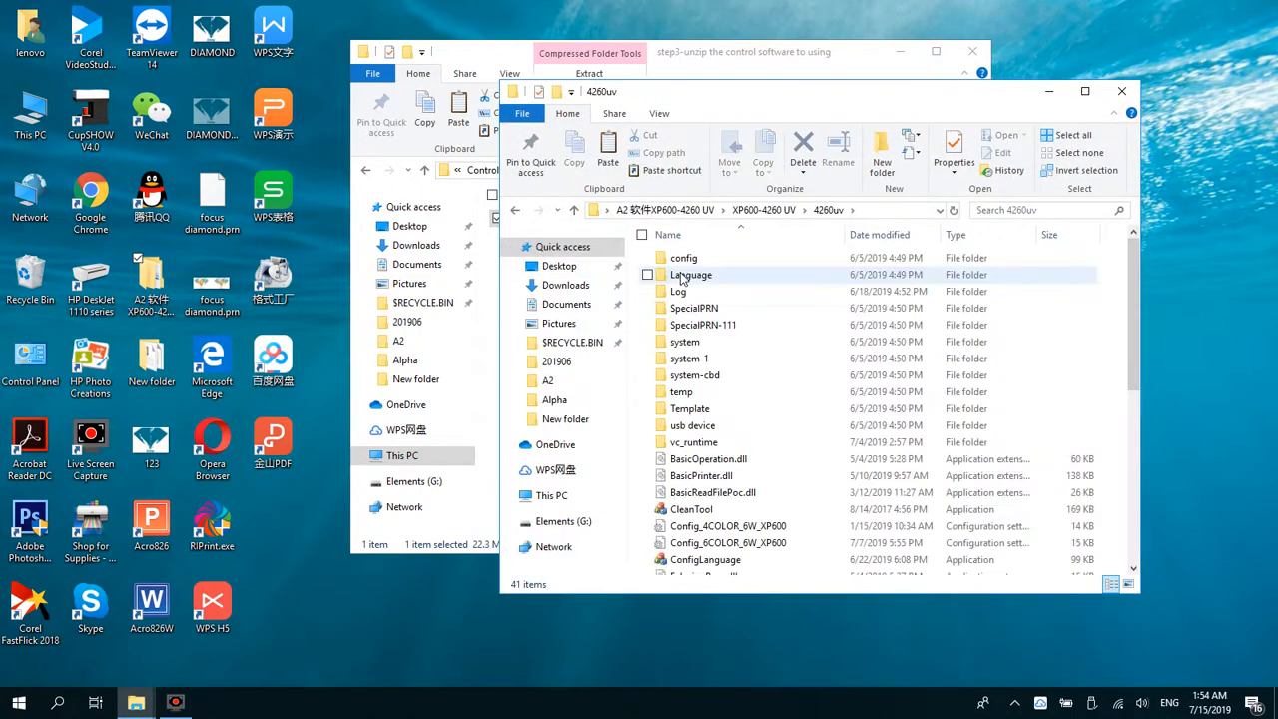
Step: Locate the PrintDream application in the 4260uv folder and select it, keeping its name
scroll(805, 462, "down", 2)
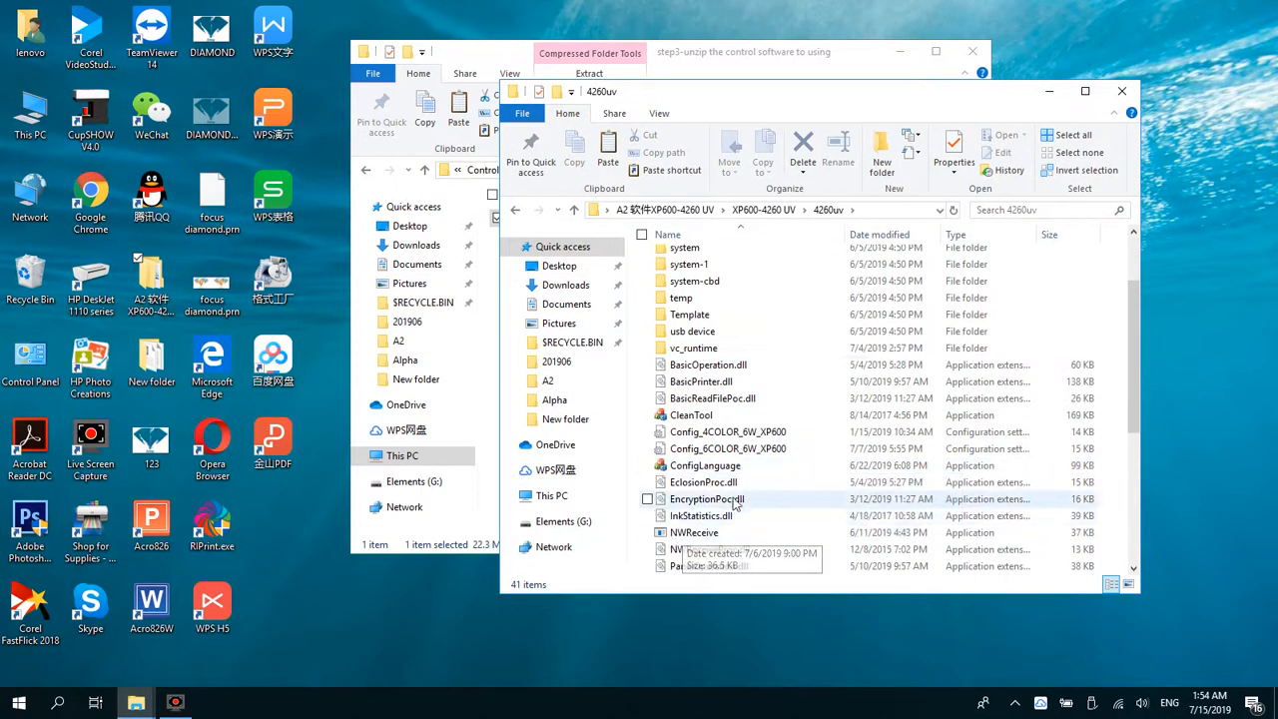
scroll(699, 500, "down", 3)
left_click(716, 436)
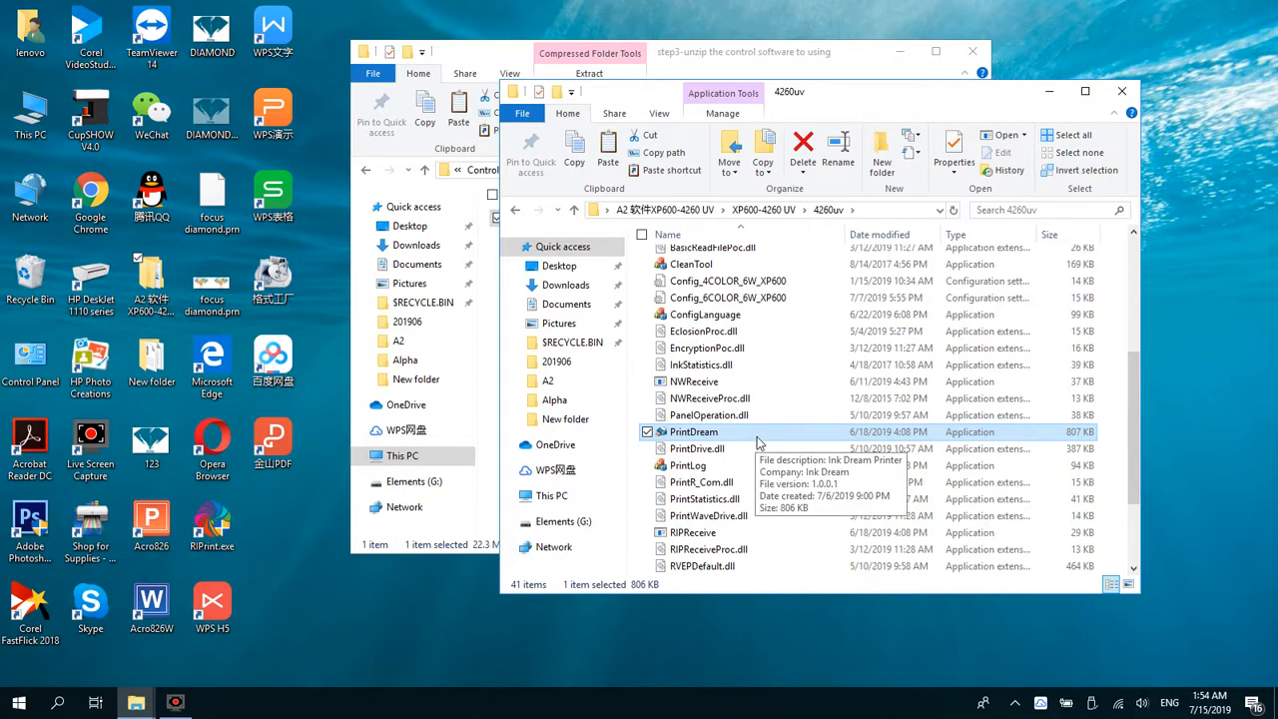
left_click(719, 432)
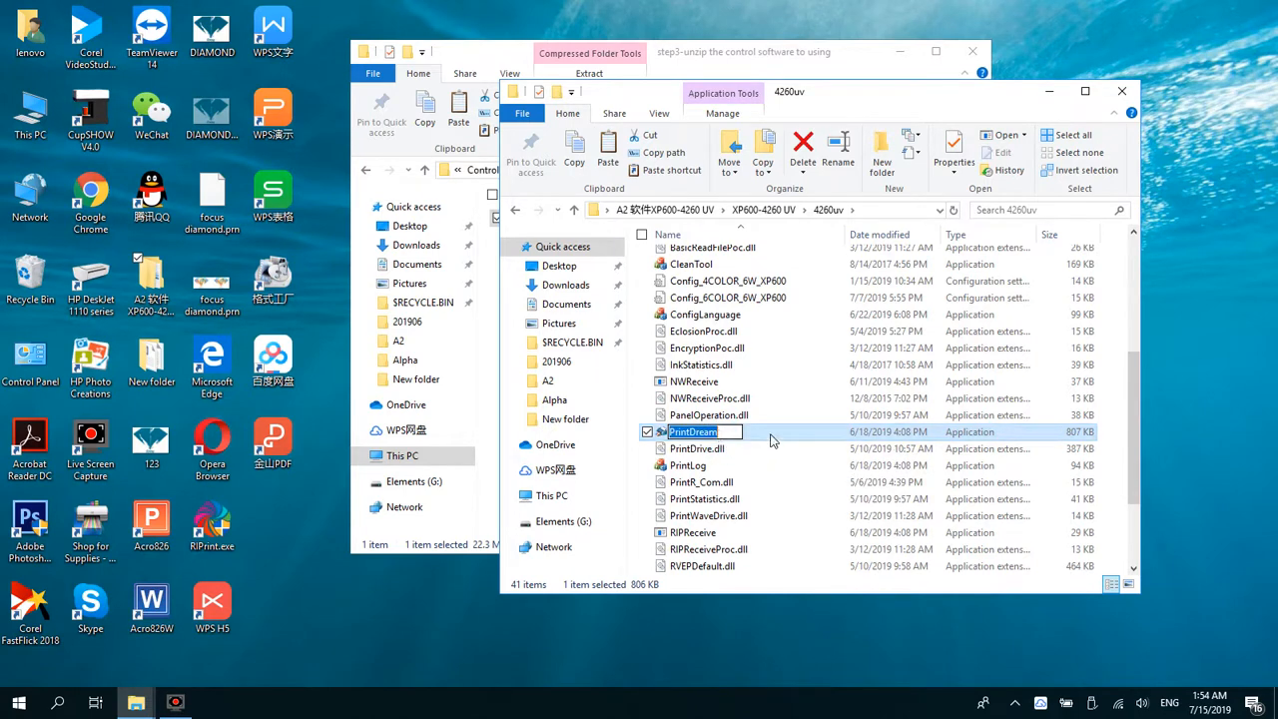
left_click(771, 440)
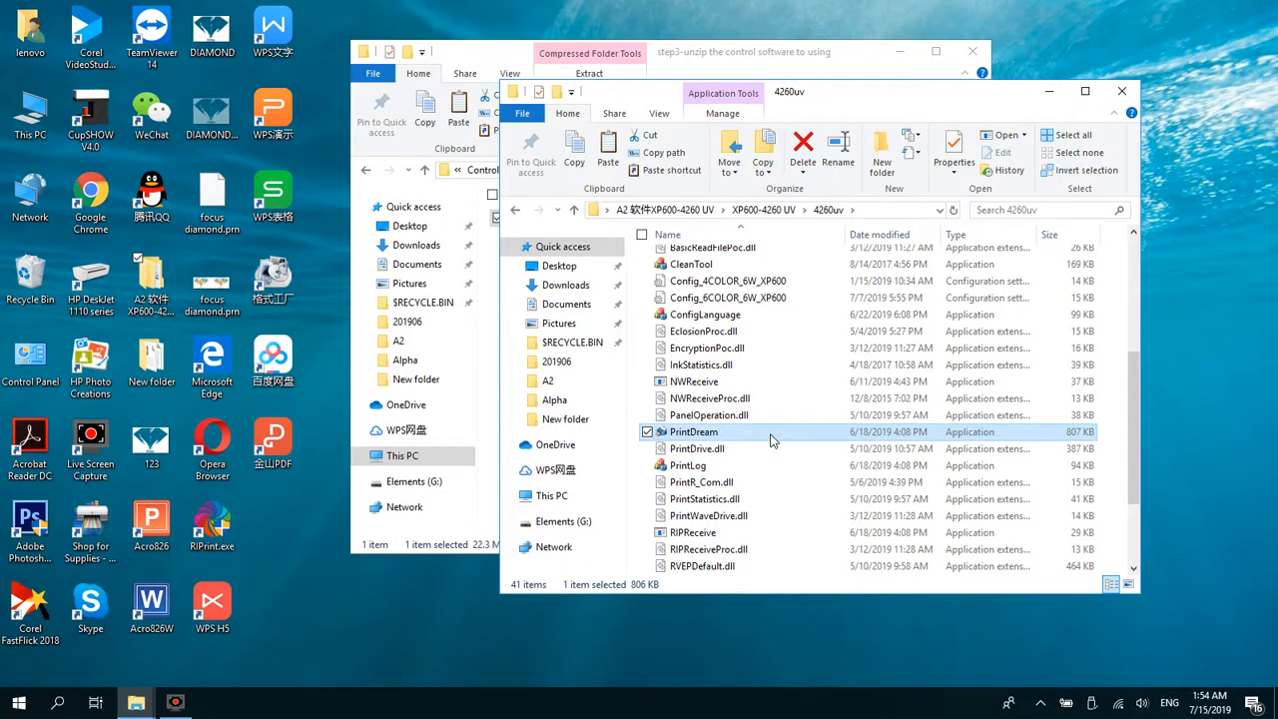
Step: Run ConfigLanguage from the 4260uv folder, try 中文, set the language selection to English and confirm the configuration
scroll(784, 400, "up", 2)
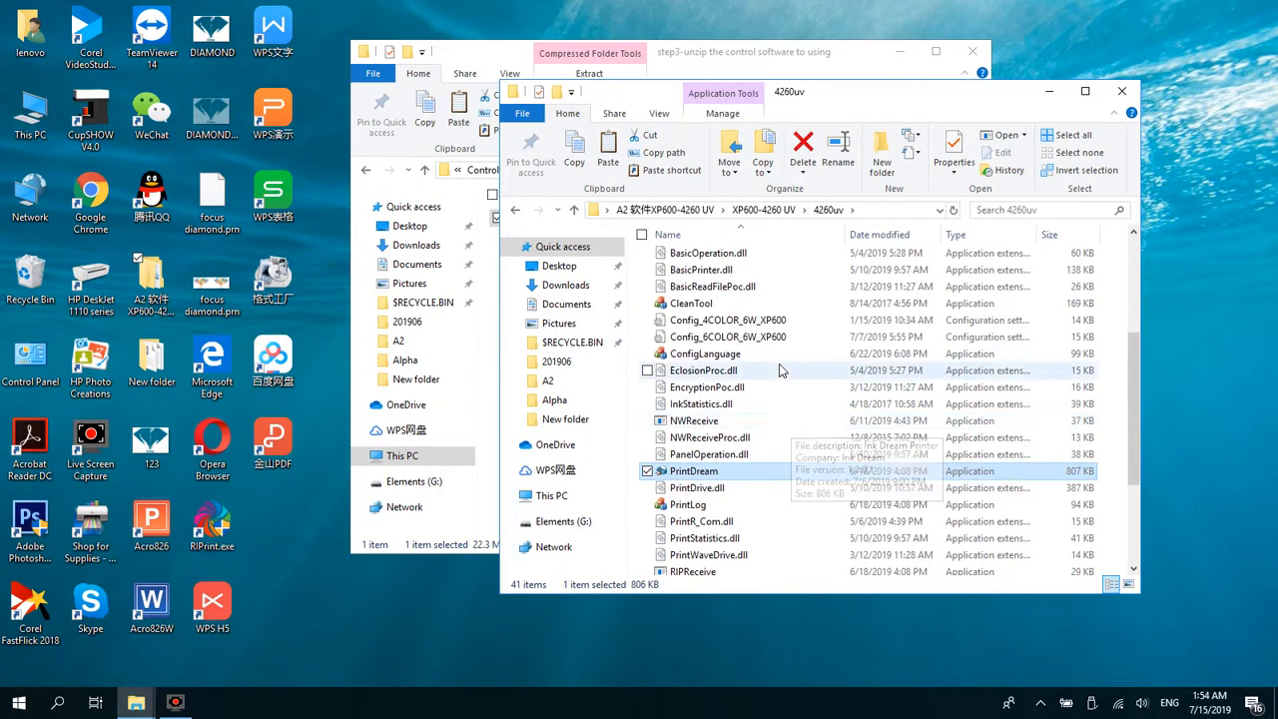
scroll(754, 369, "up", 2)
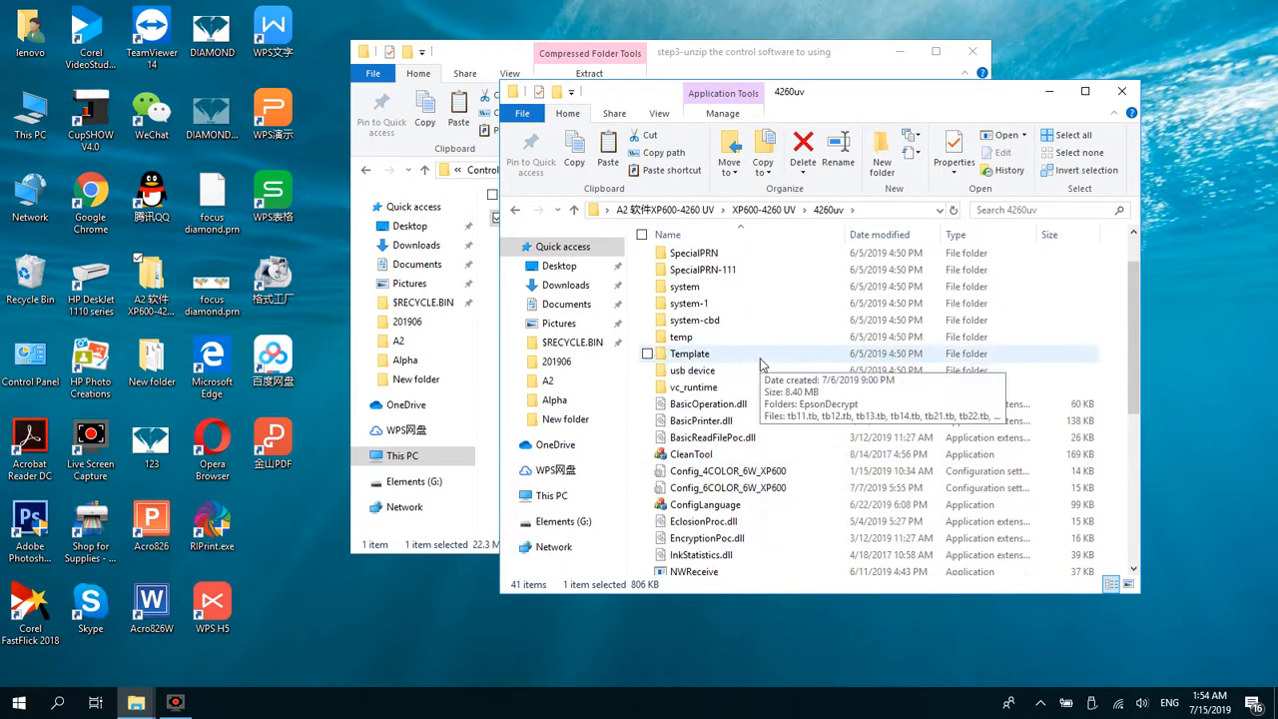
left_click(717, 507)
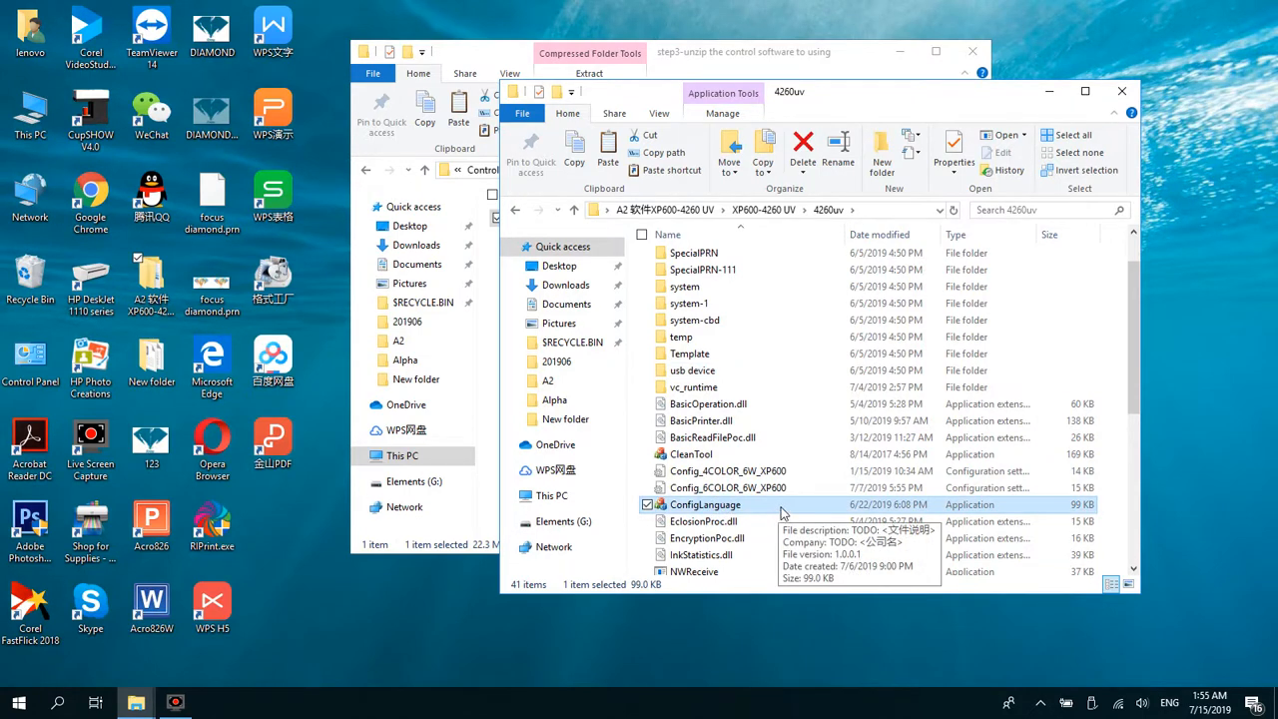
double_click(782, 511)
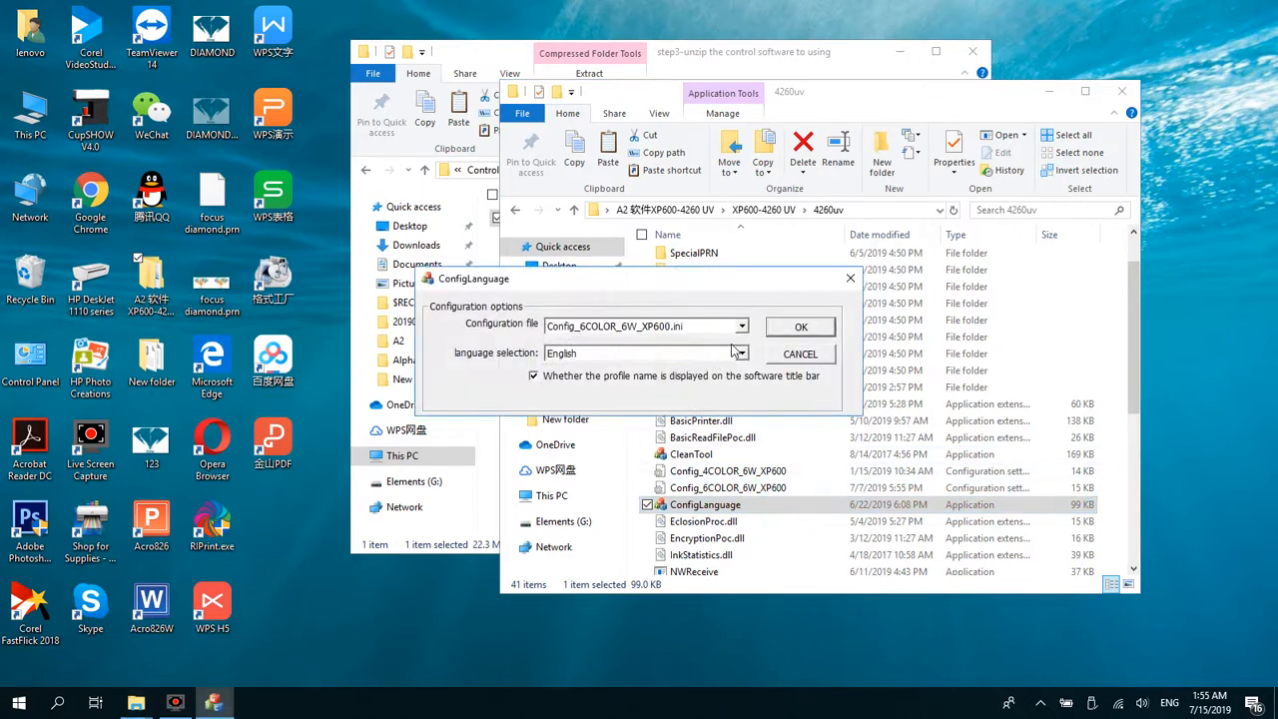
left_click(739, 354)
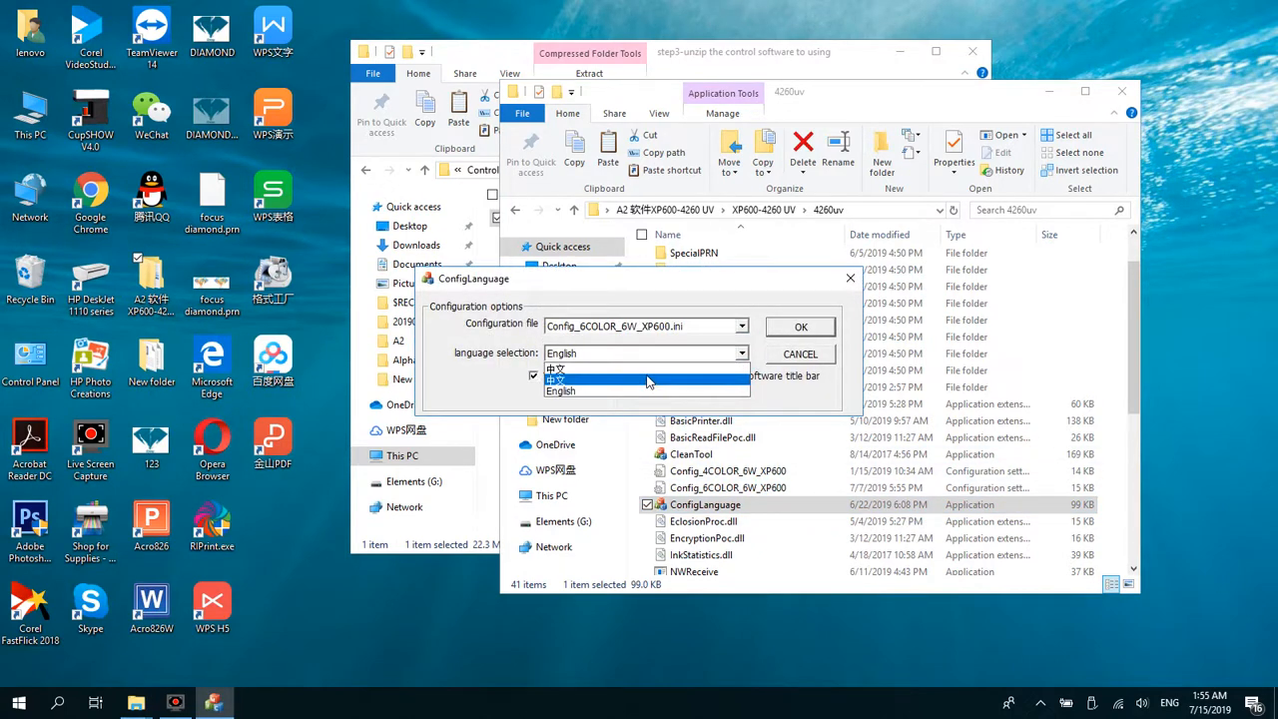
left_click(647, 380)
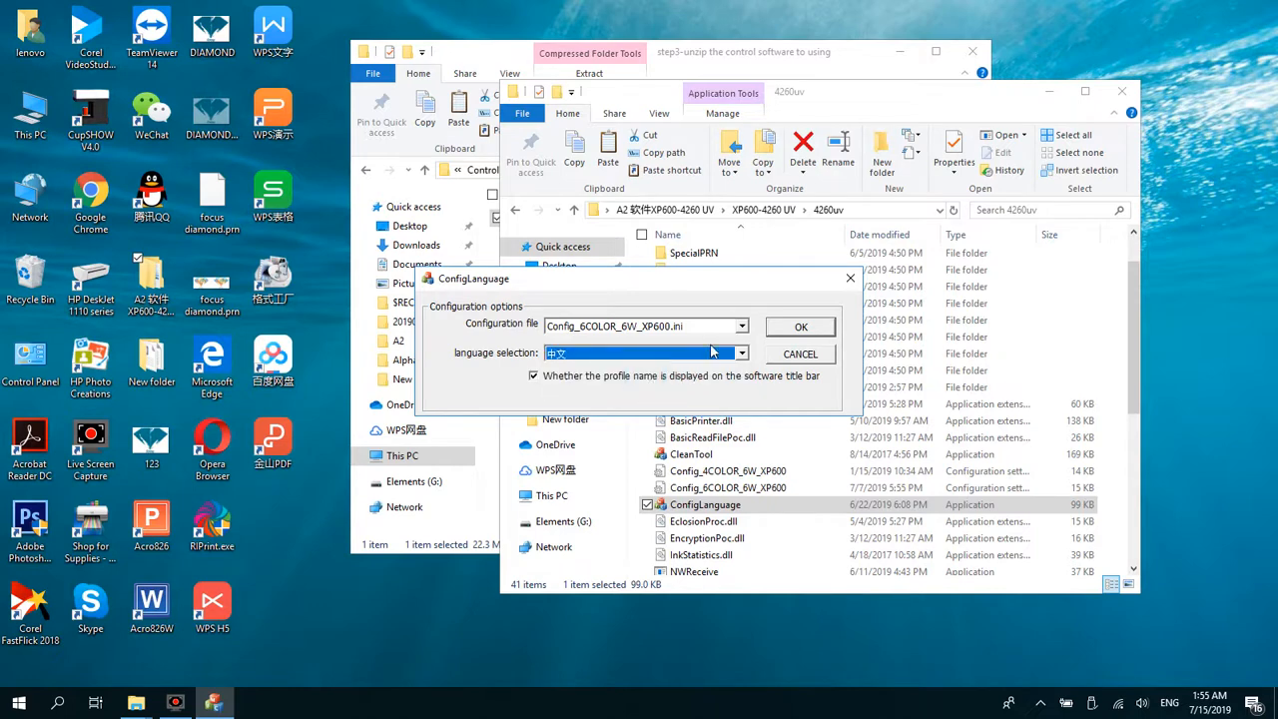
left_click(742, 353)
left_click(626, 393)
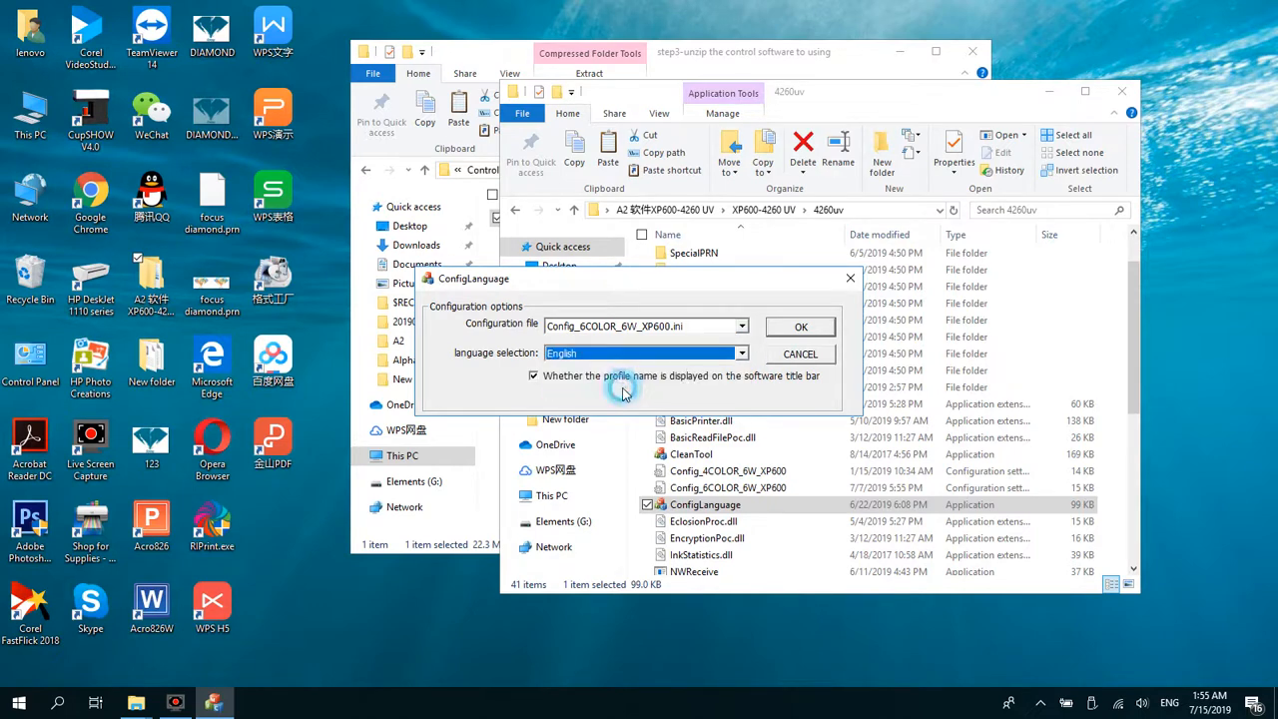
left_click(787, 330)
Step: Select the PrintDream application in the 4260uv folder
scroll(784, 335, "down", 4)
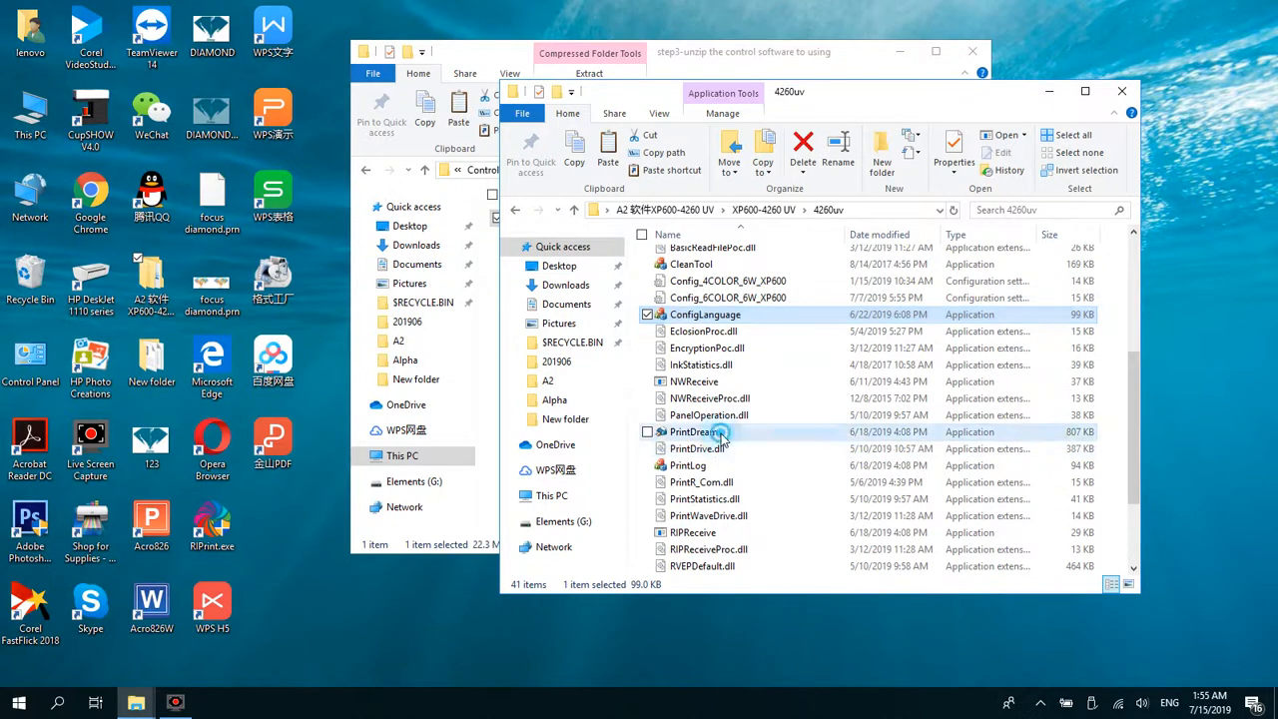
left_click(723, 436)
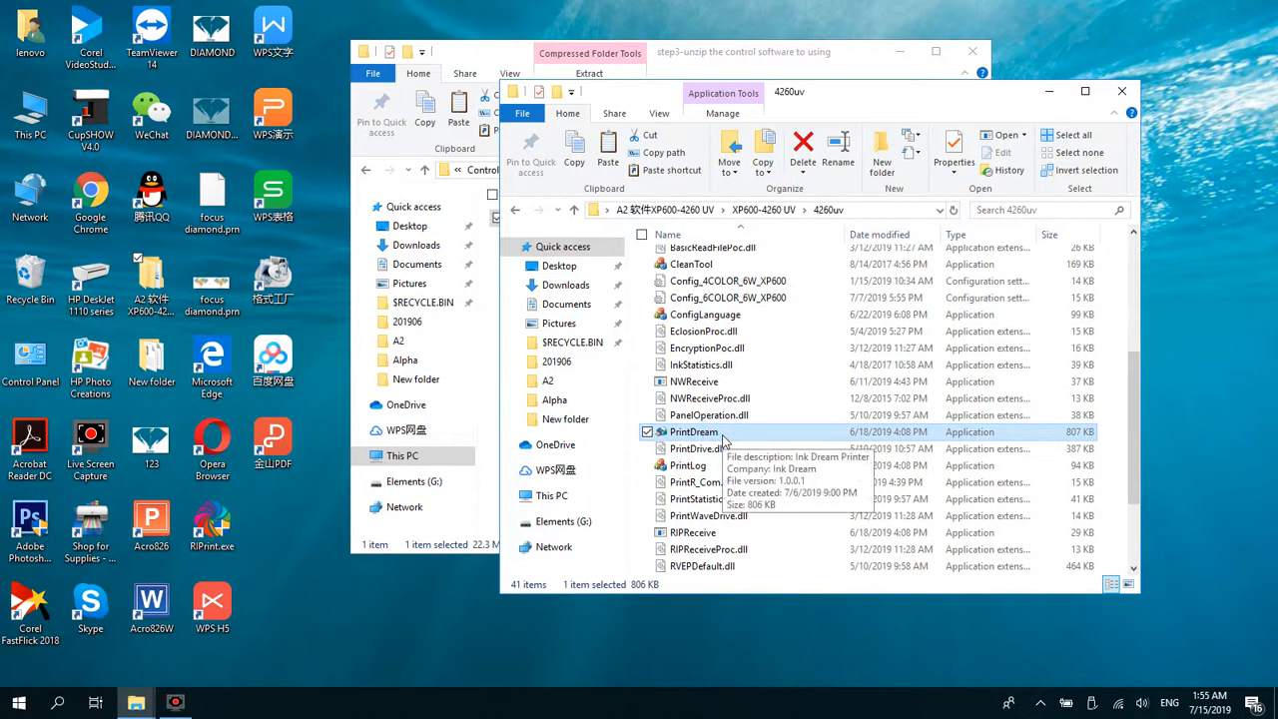